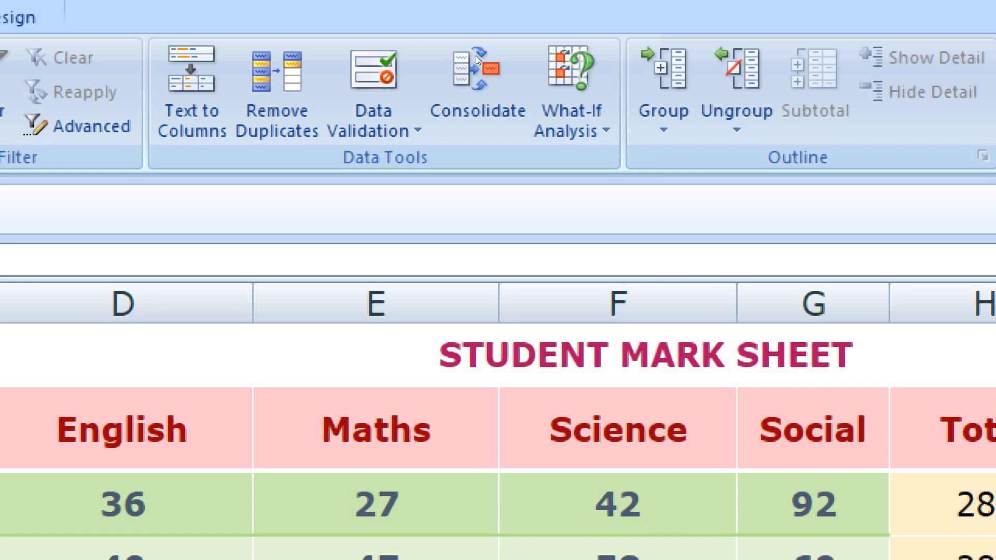
click(571, 94)
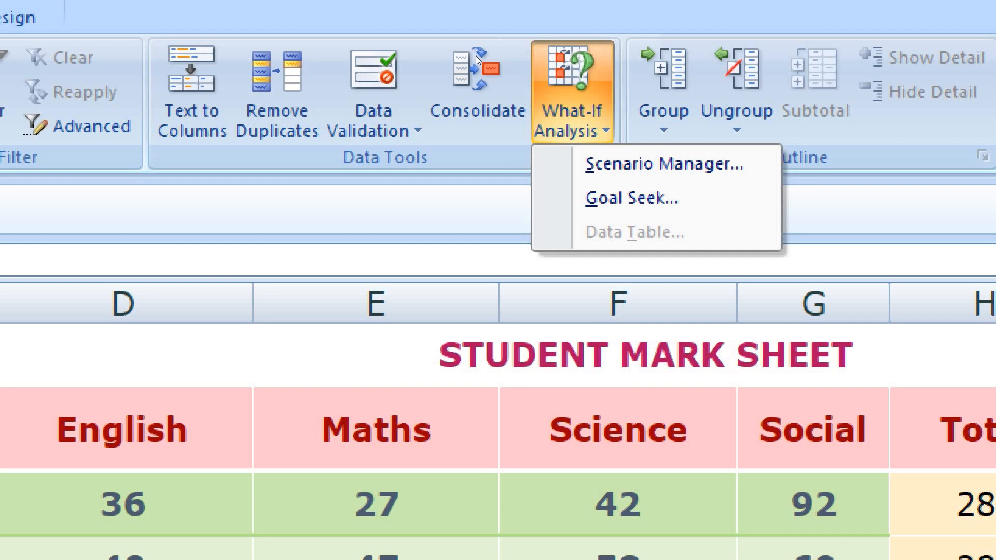
key(Down)
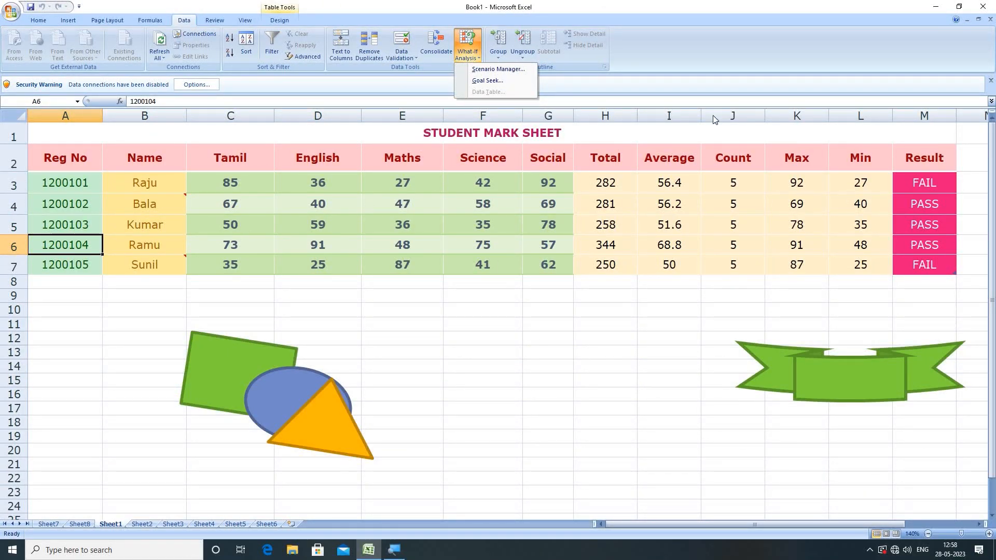
- Dismiss the security warning, then open the recent workbook Scenario Manager at 110% zoom
click(990, 81)
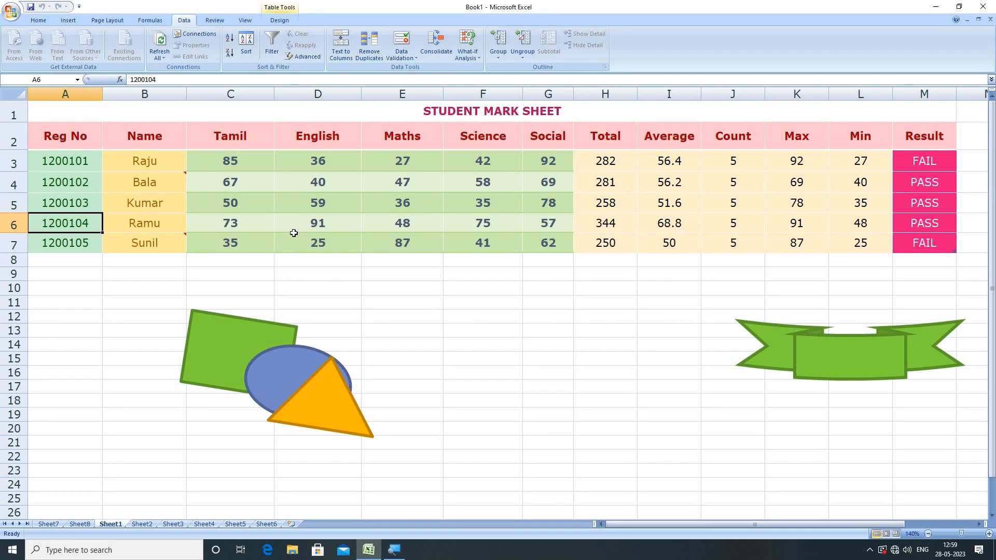
click(7, 16)
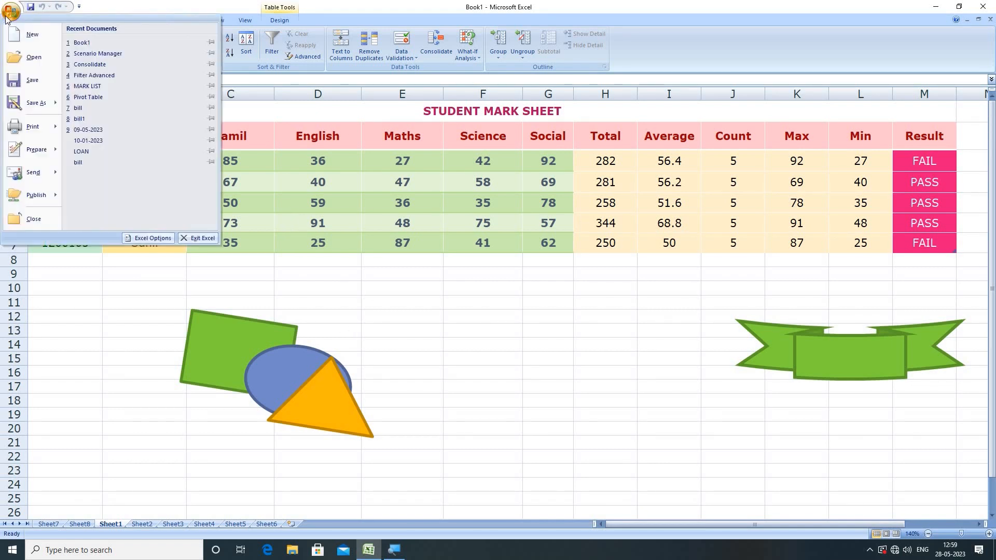
click(111, 54)
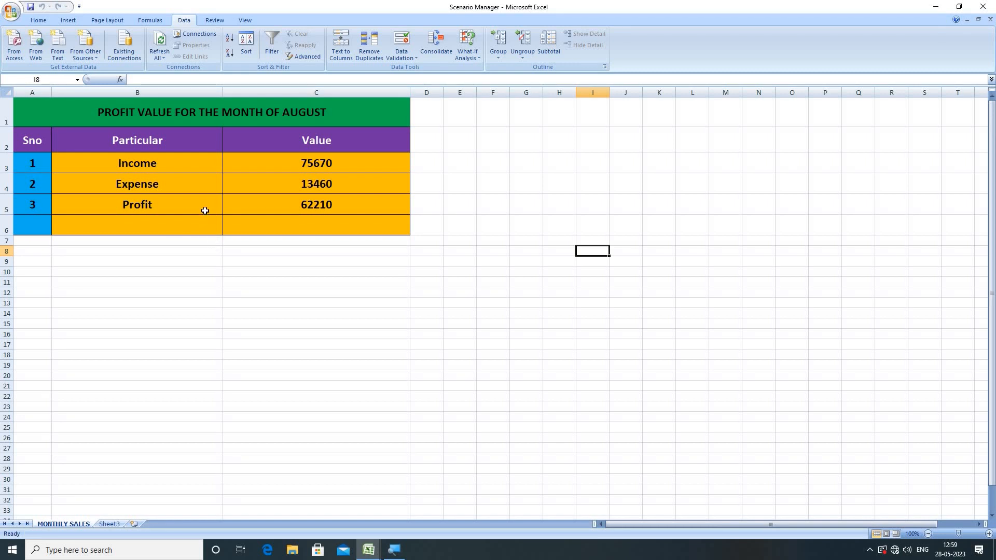
click(989, 535)
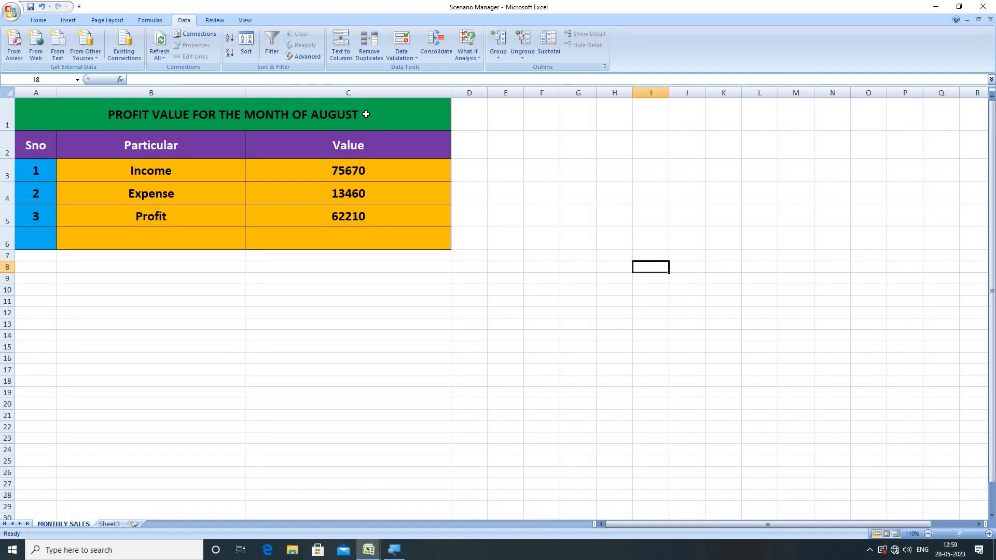
- Change the table title in A1 to PROFIT VALUE FOR THE MONTH OF JANUARY
click(366, 114)
double_click(386, 117)
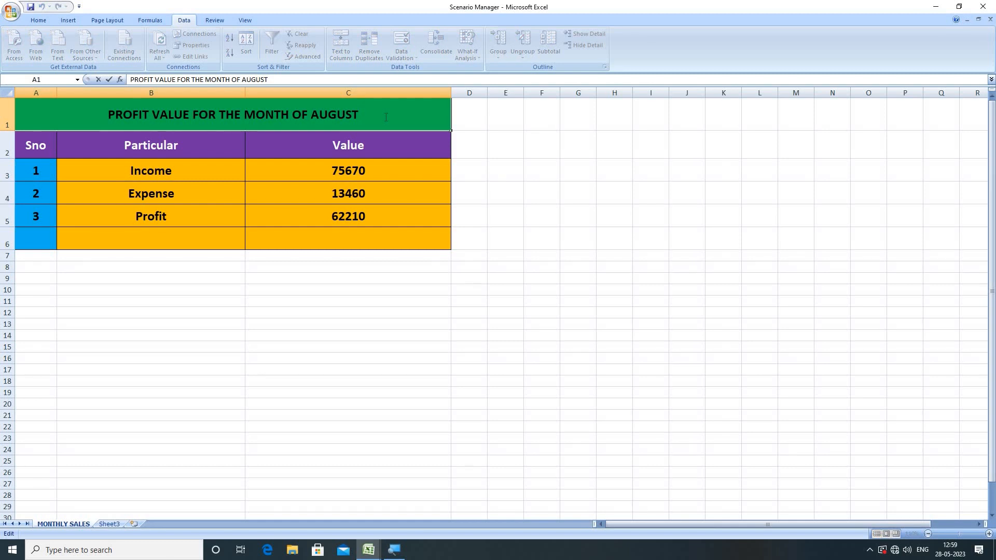
key(BackSpace)
key(BackSpace)
key(BackSpace)
key(BackSpace)
key(BackSpace)
key(BackSpace)
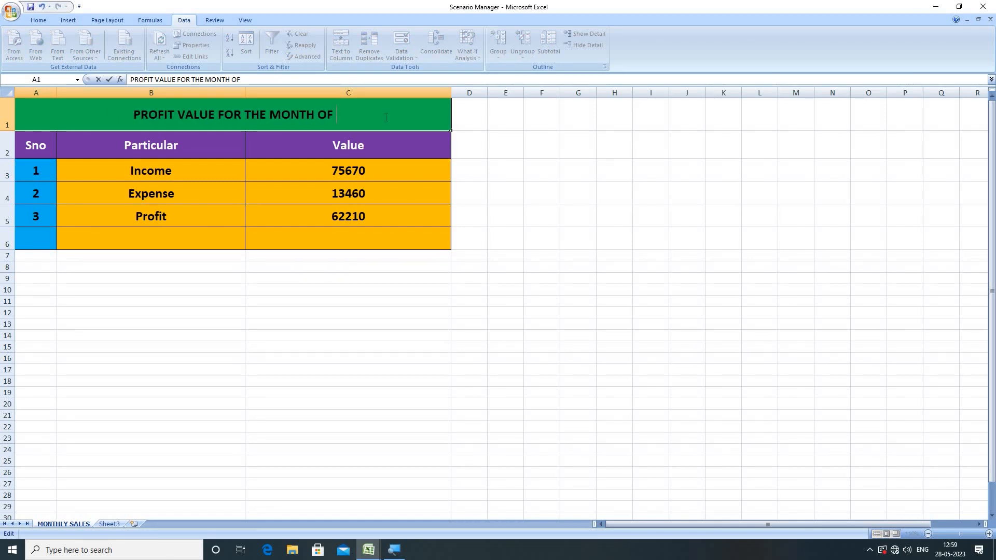
text(MARCH)
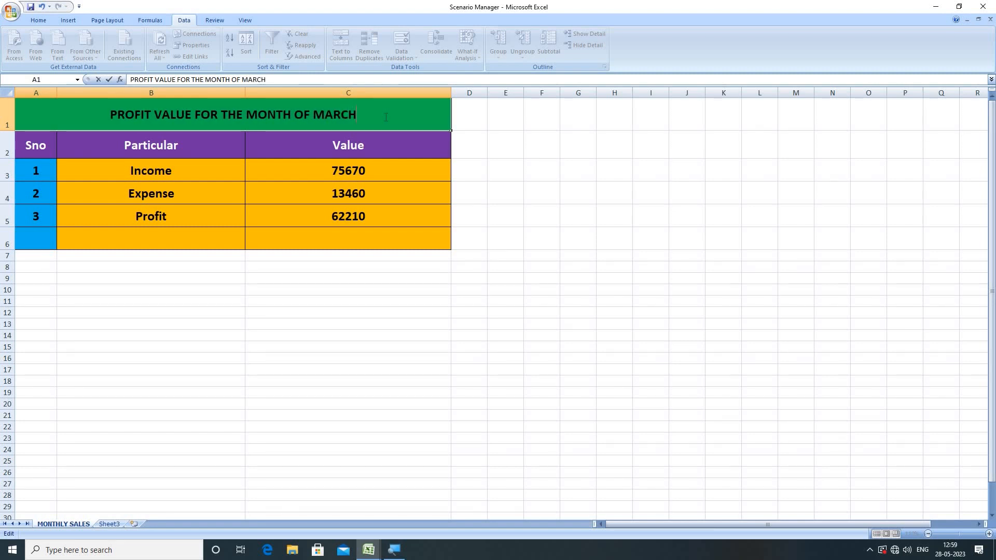
key(BackSpace)
key(BackSpace)
key(BackSpace)
key(BackSpace)
key(BackSpace)
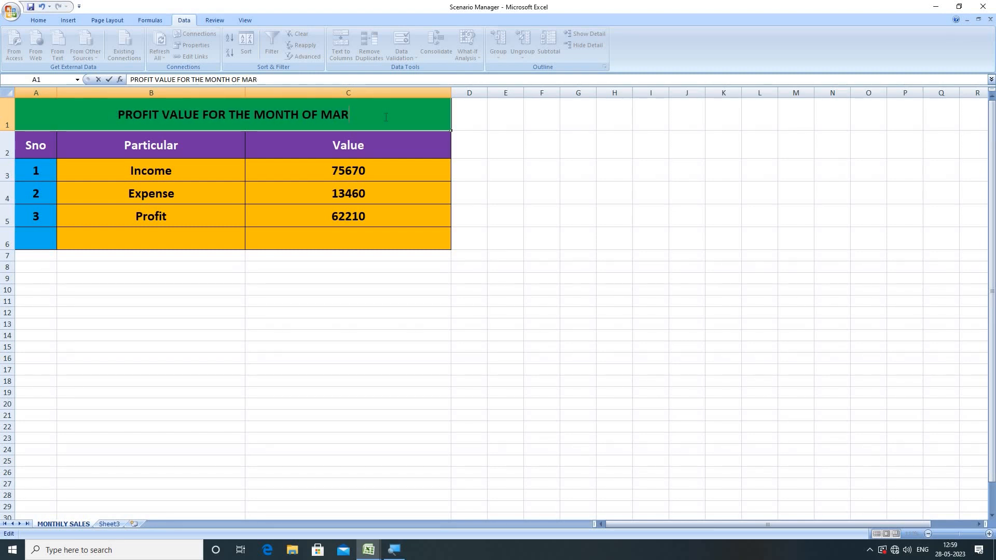
text(JANUARY)
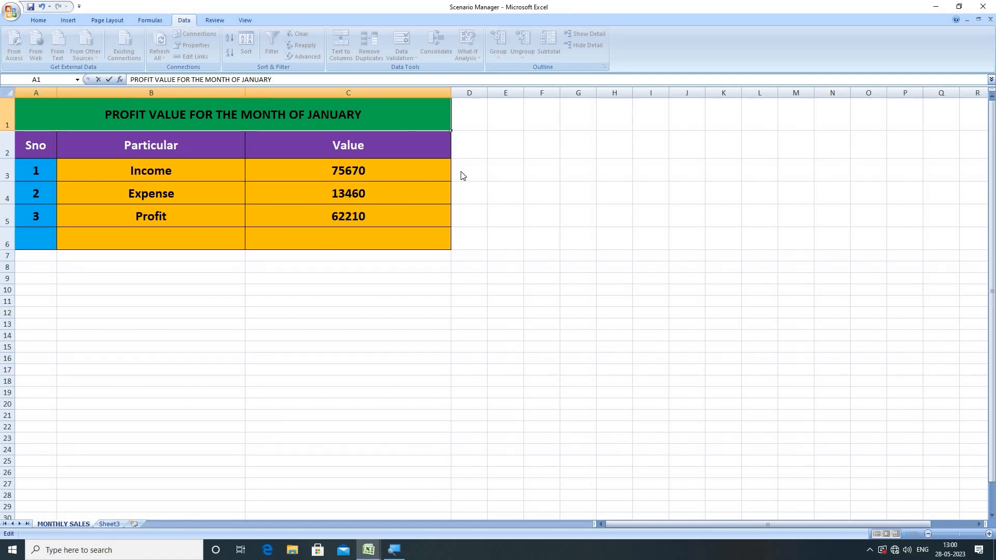
click(518, 243)
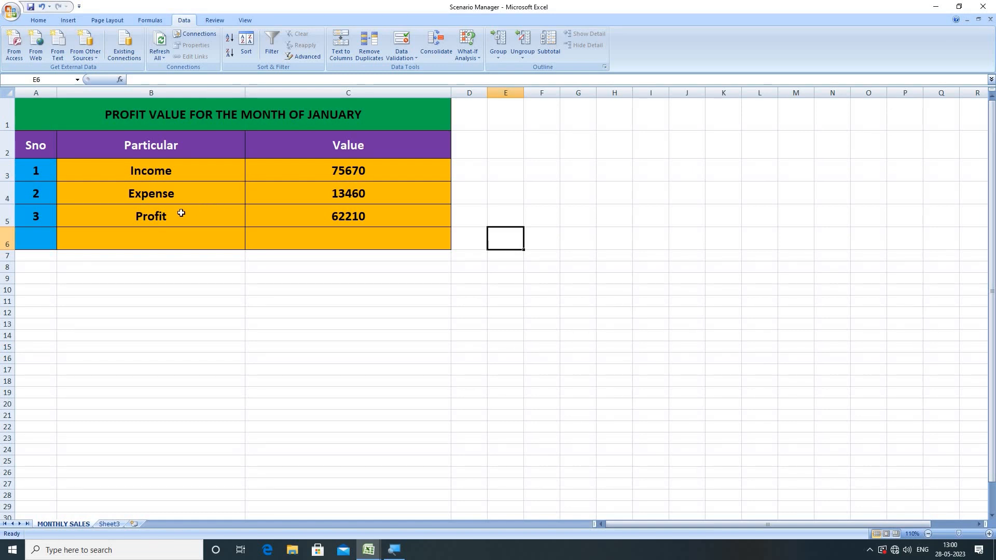
- Replace the Profit value in C5 with the formula =C3-C4, subtracting the expense from the income
click(357, 215)
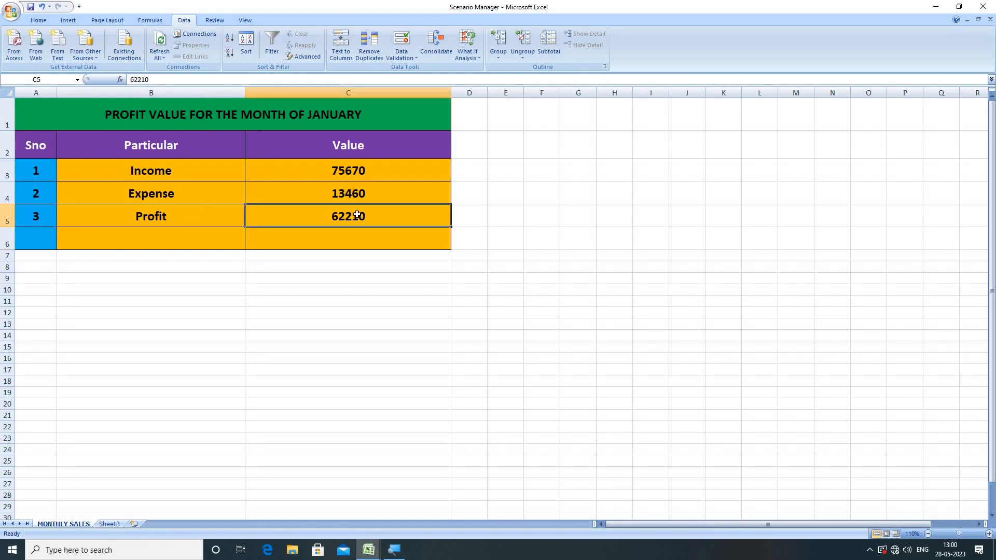
key(Delete)
text(=)
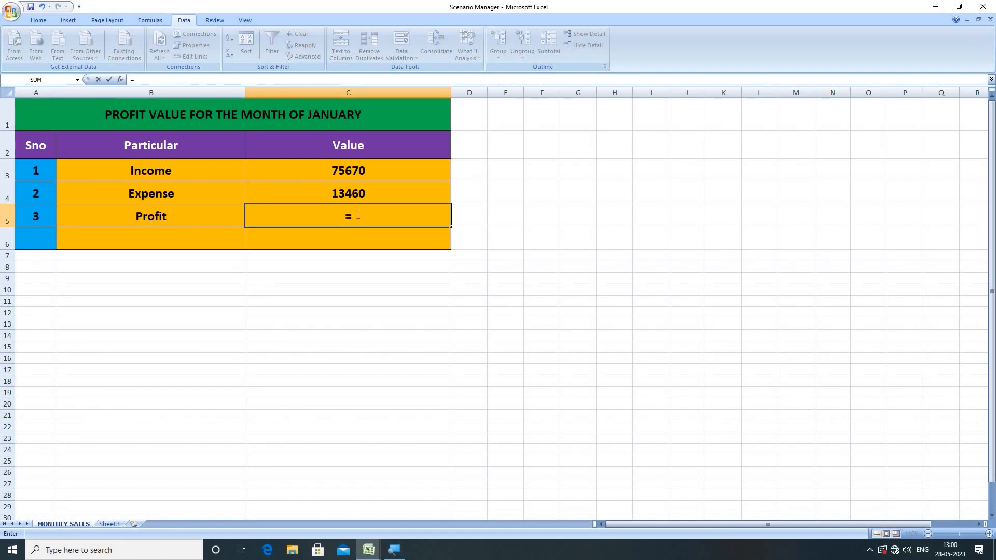
click(345, 170)
text(-)
click(348, 193)
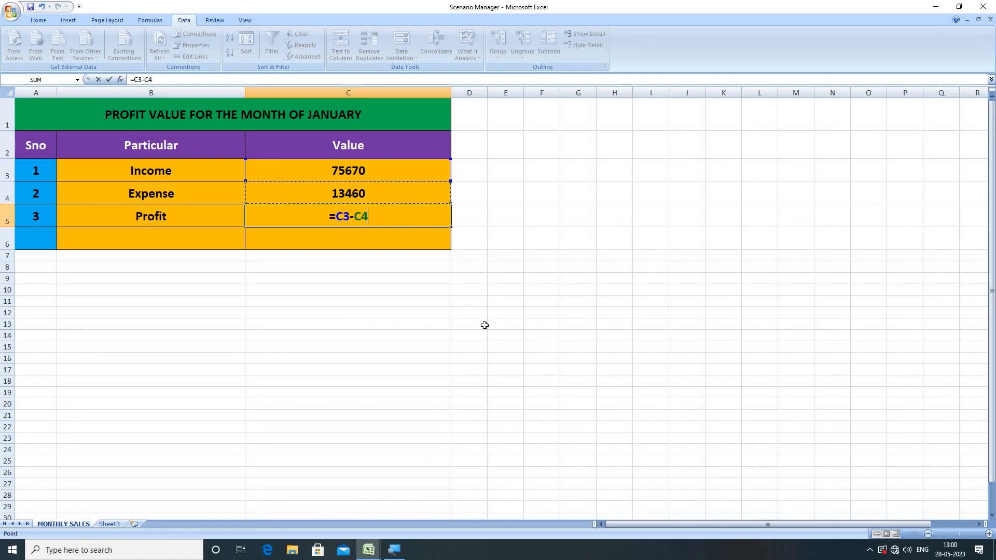
key(Return)
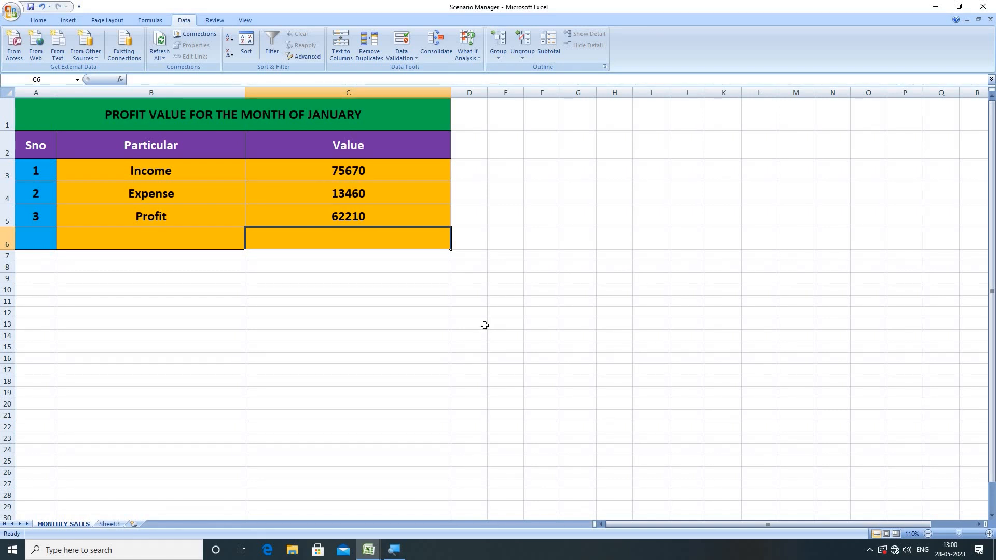
click(378, 218)
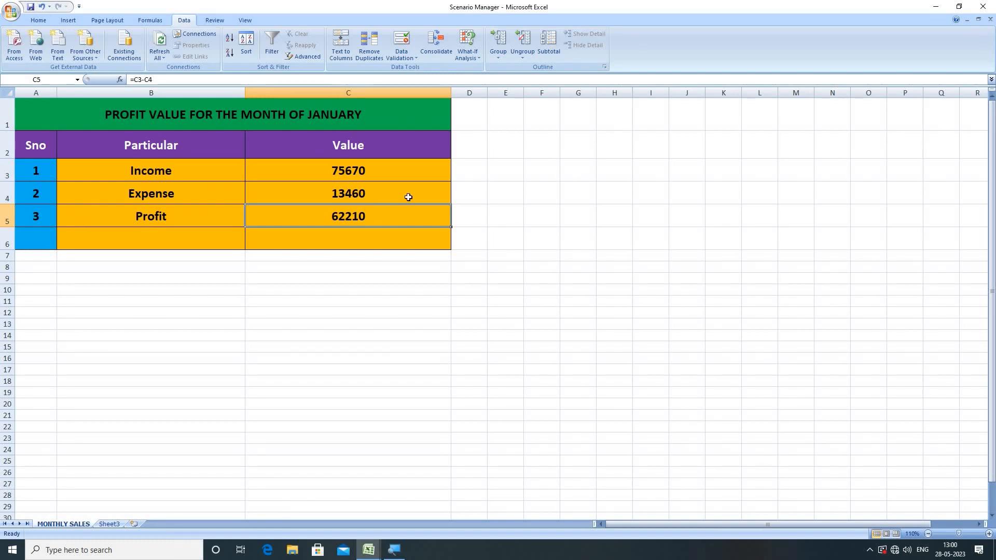
- Delete the existing scenarios JUNE, JULY and AUGUST from the Scenario Manager and close it
click(476, 56)
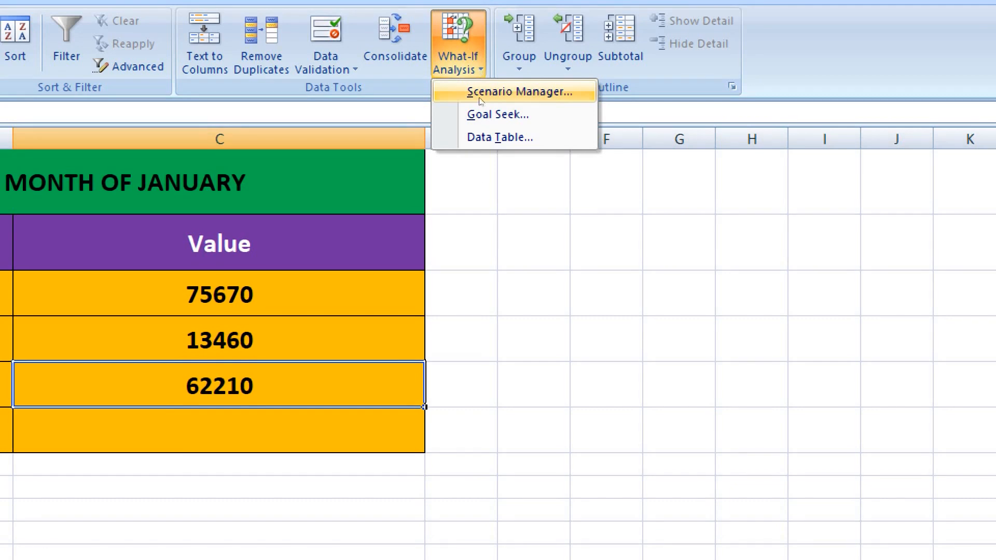
click(480, 94)
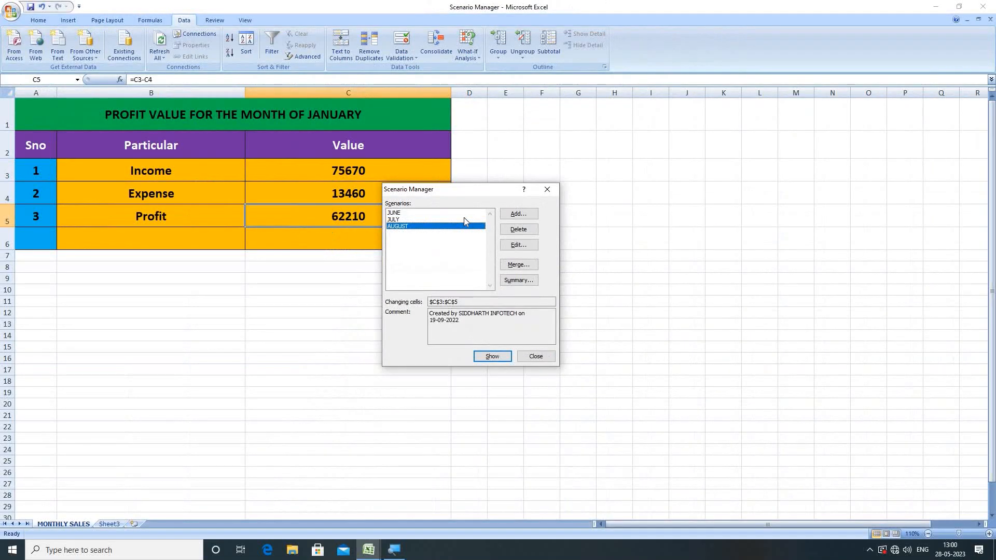
click(514, 230)
click(512, 231)
click(514, 230)
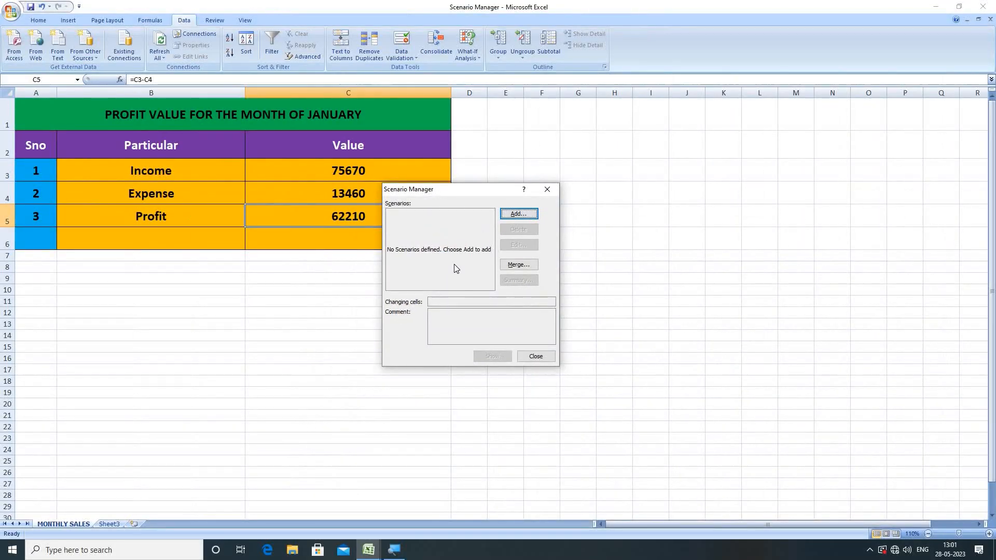
click(541, 358)
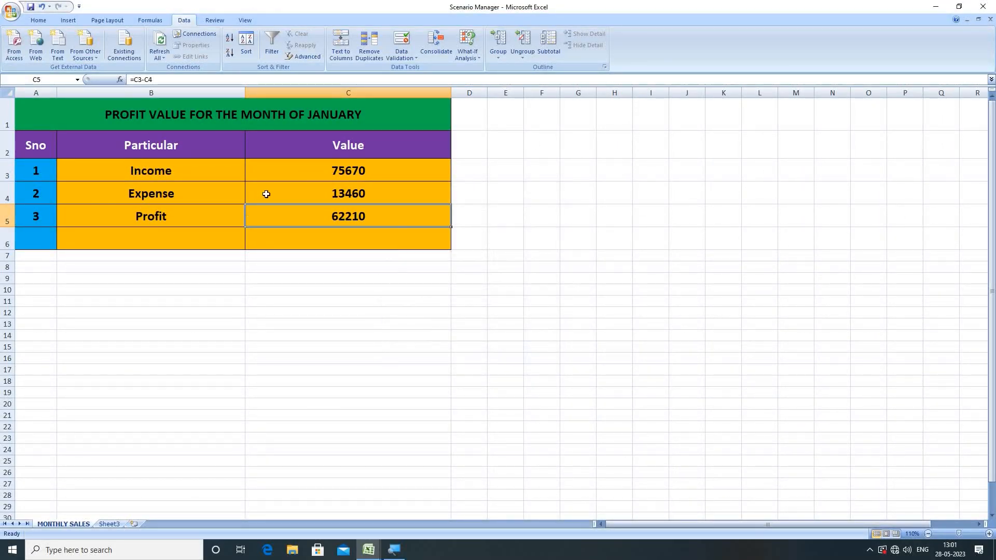
- Add a scenario named JANUARY with changing cells C3:C5, accepting the current cell values, and close the Scenario Manager
drag(335, 169, 334, 216)
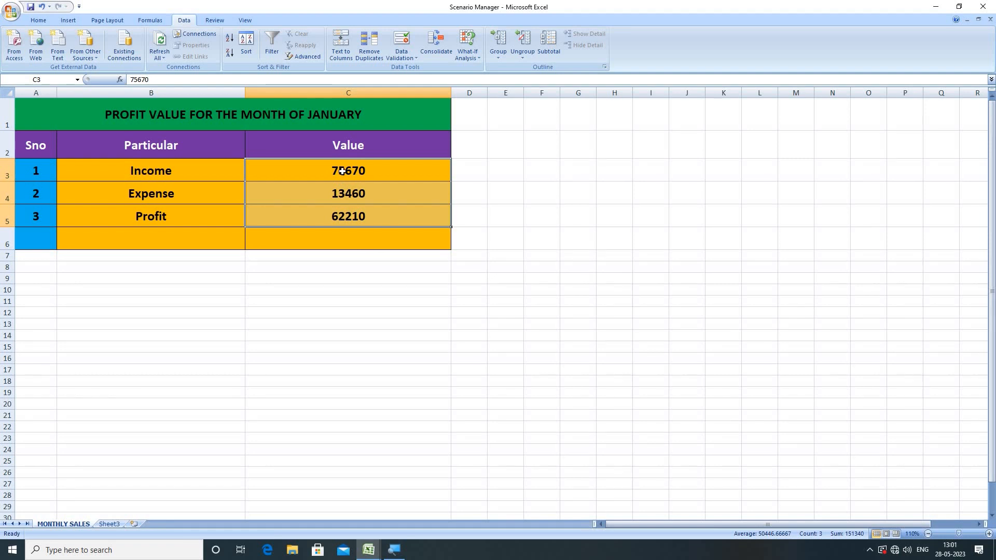
drag(343, 171, 343, 211)
drag(329, 170, 334, 218)
click(468, 54)
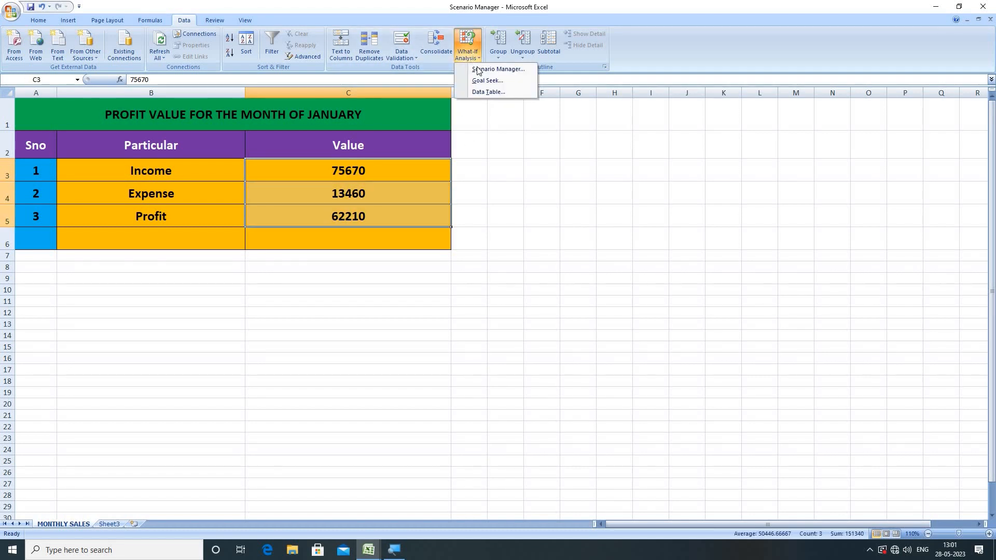
click(479, 70)
drag(482, 196, 578, 211)
click(627, 231)
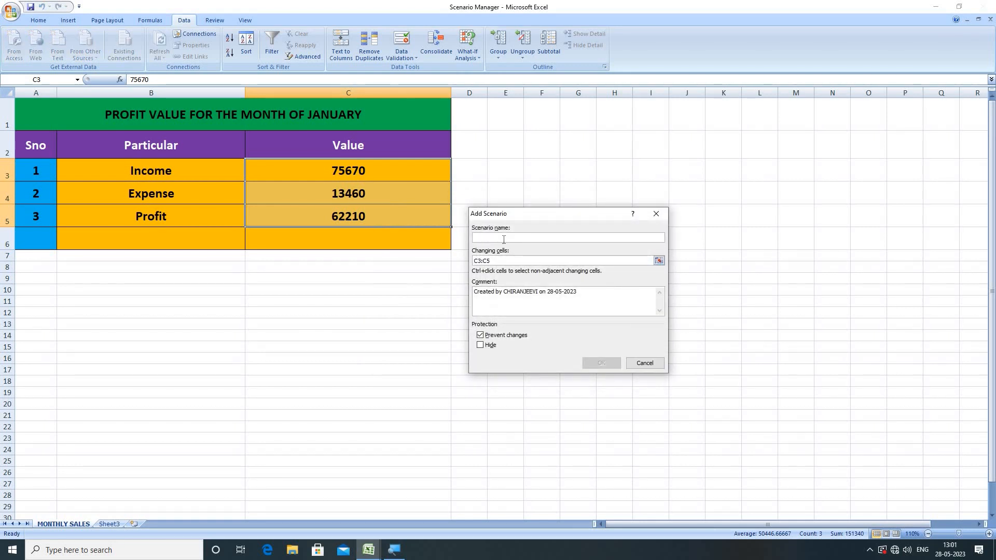
text(JANUARY)
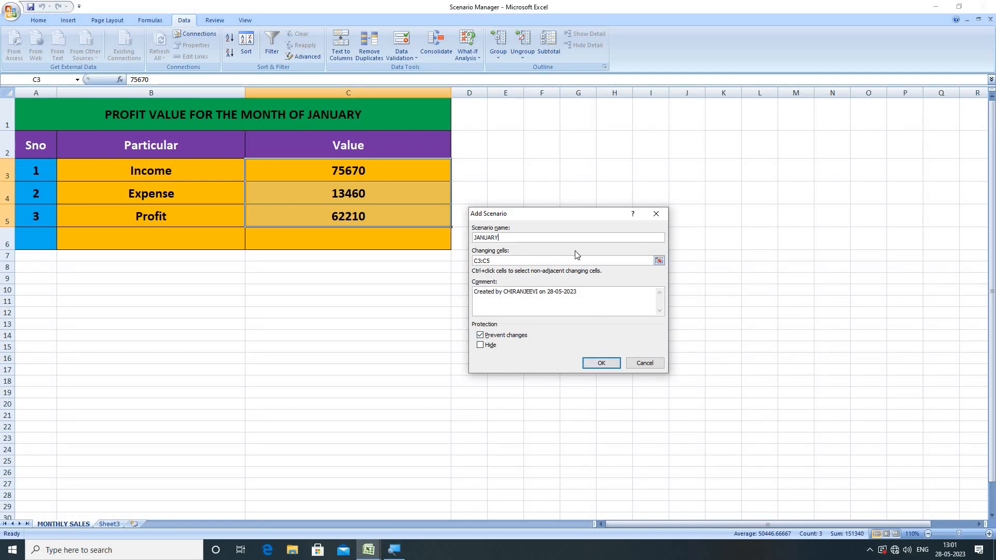
click(600, 364)
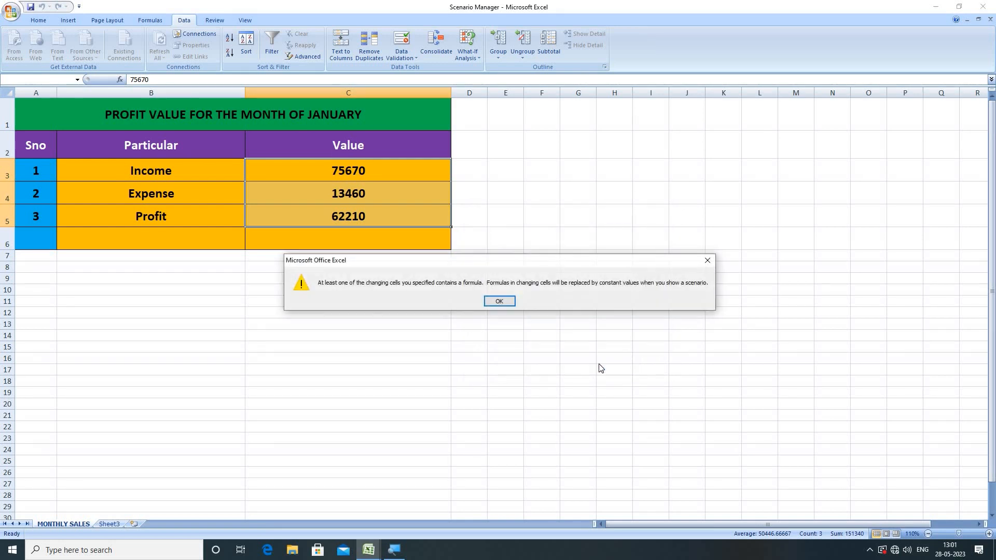
click(499, 302)
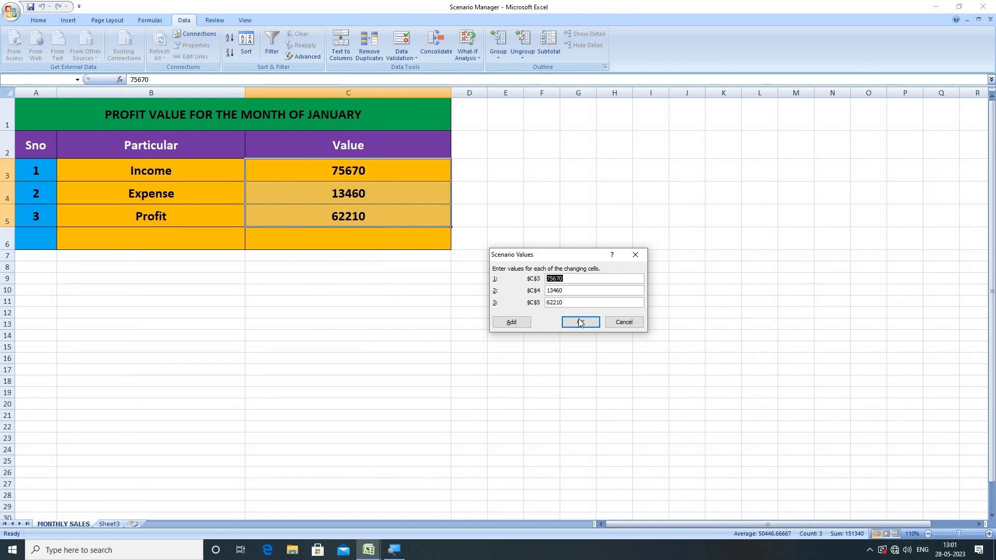
click(567, 346)
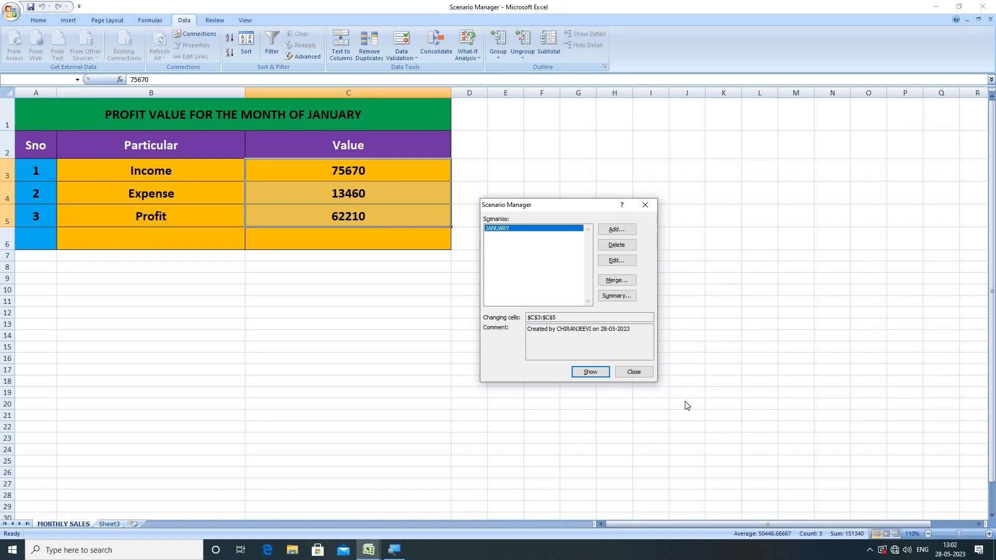
click(633, 373)
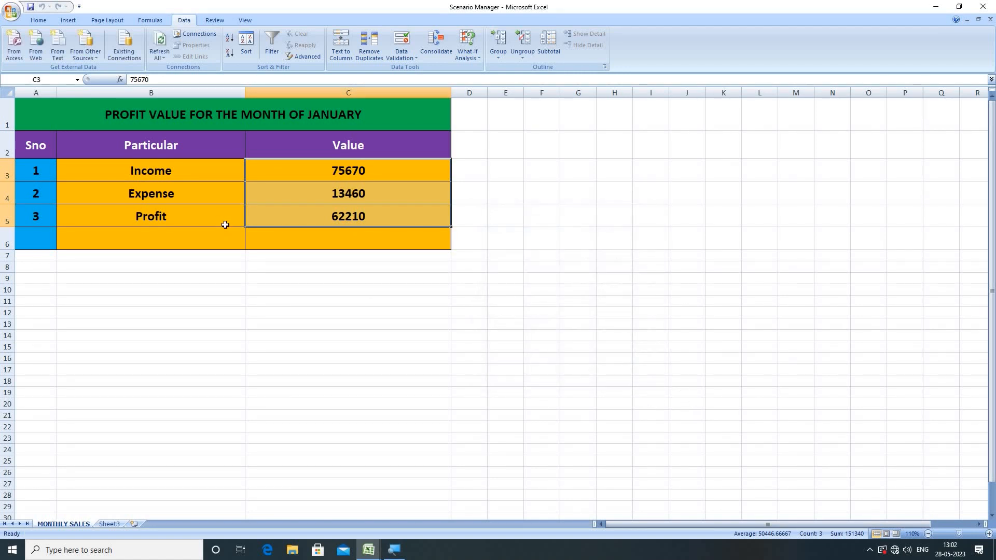
click(373, 113)
double_click(377, 114)
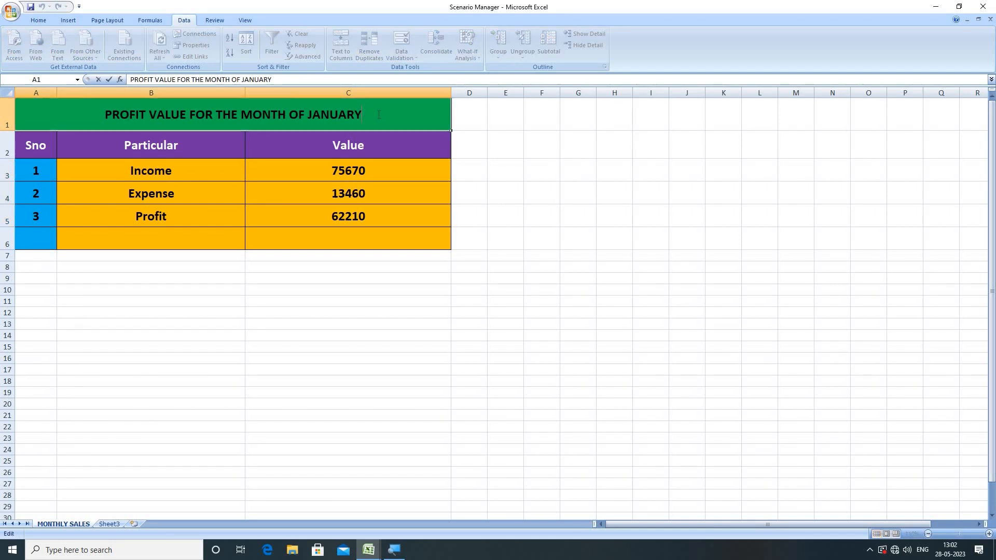
click(288, 346)
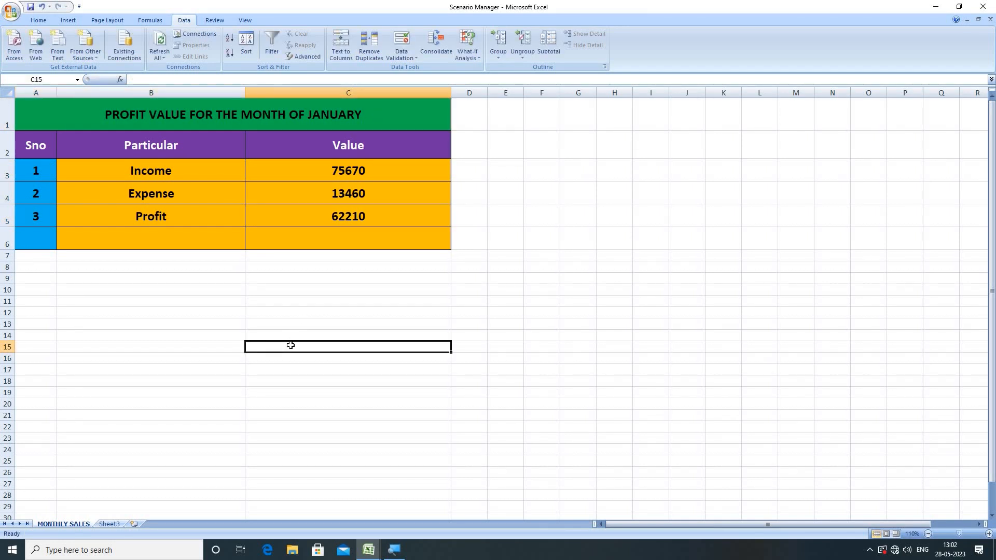
- Create a copy of the MONTHLY SALES sheet in front of the original and rename the copy JANUARY
right_click(76, 524)
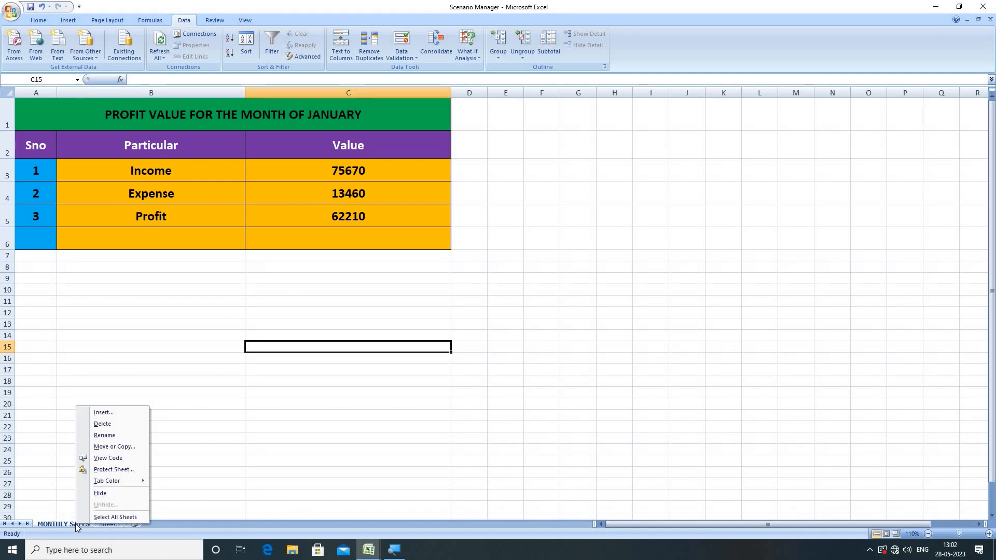
click(122, 448)
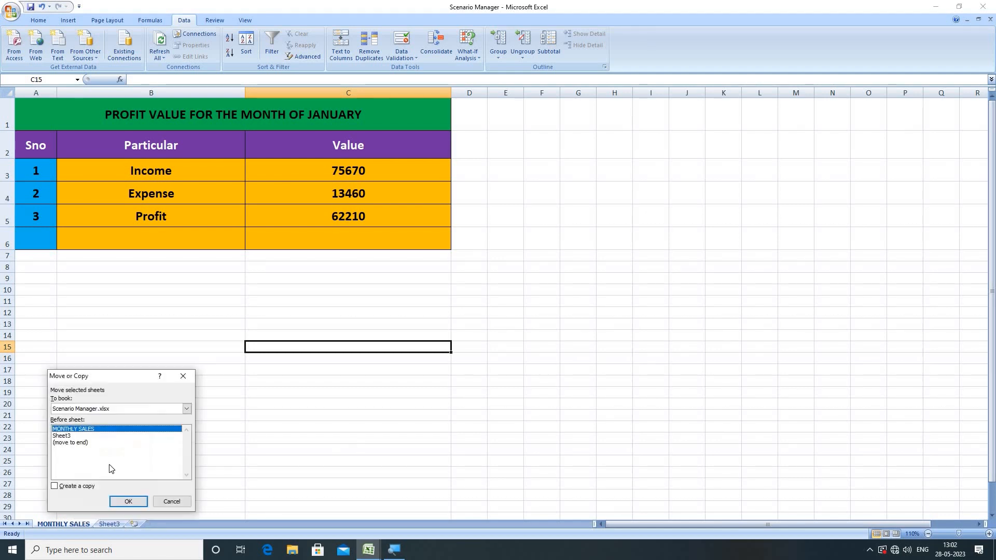
click(56, 488)
click(129, 502)
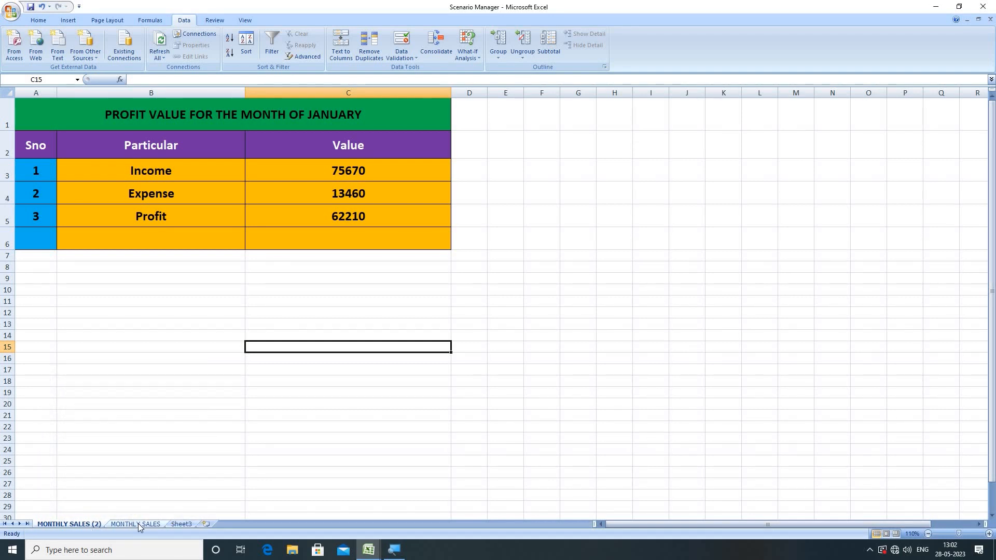
double_click(83, 524)
text(JANUARY)
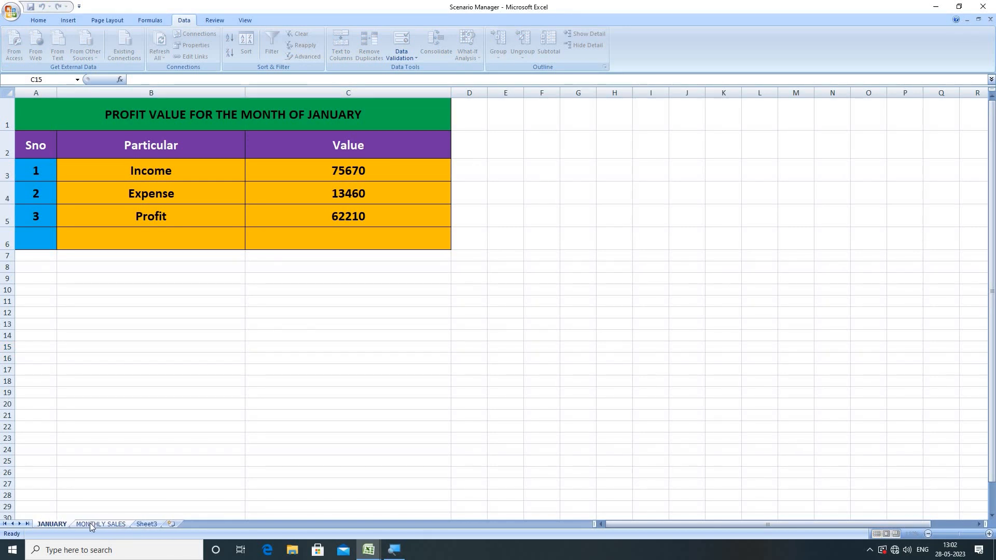
- Rename the MONTHLY SALES sheet as FEBRUARY
click(91, 525)
right_click(91, 525)
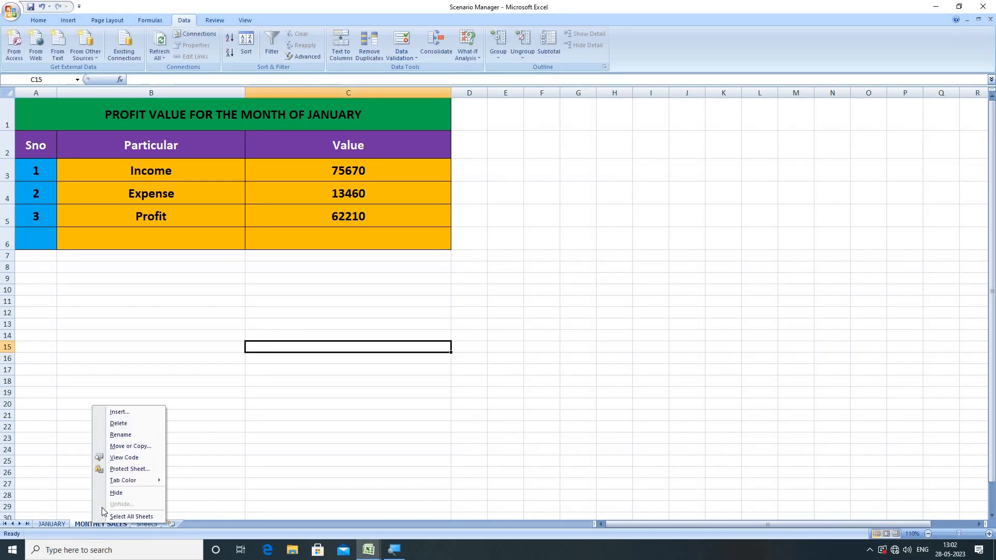
click(120, 435)
text(F)
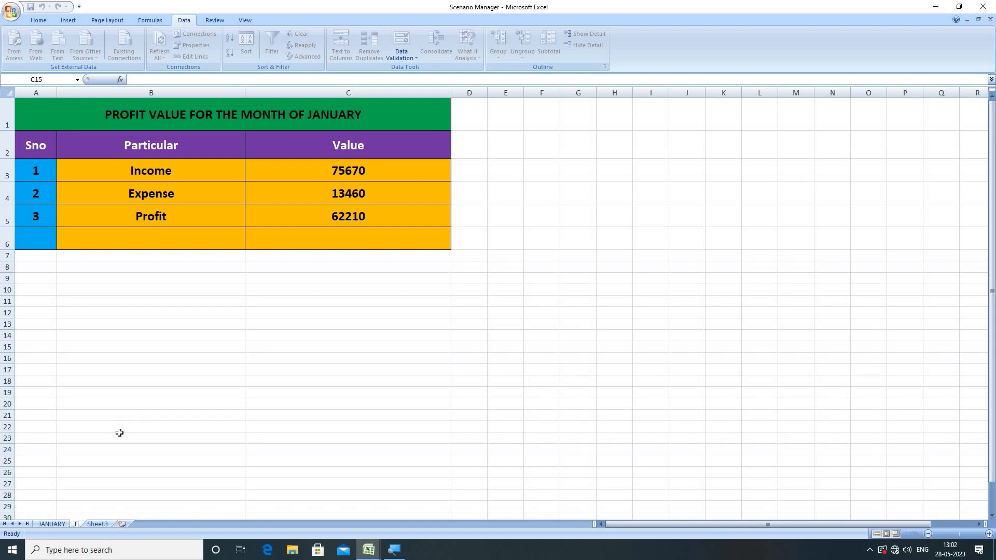
text(EBRUARY)
click(119, 434)
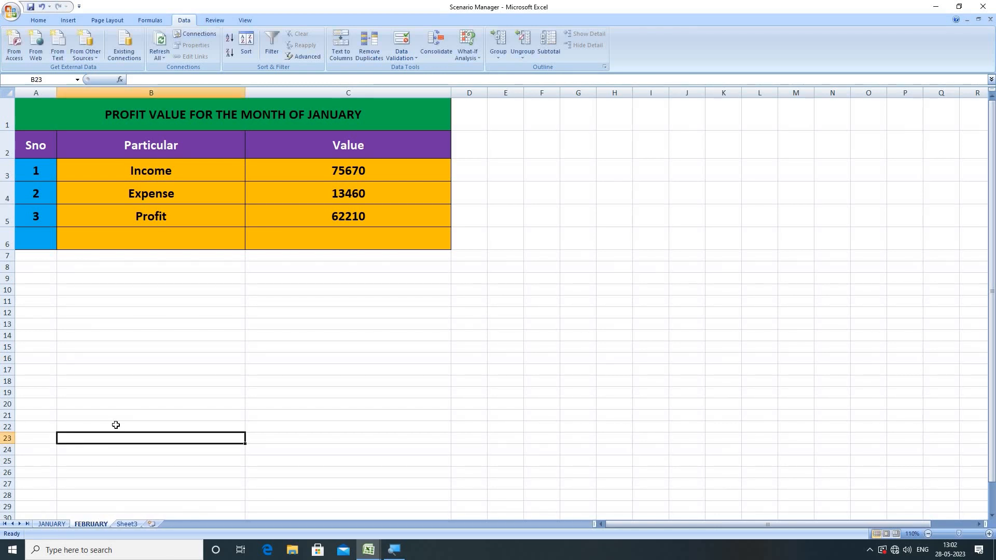
- Create a copy of the FEBRUARY sheet and place it at the end of the workbook
right_click(95, 524)
click(156, 446)
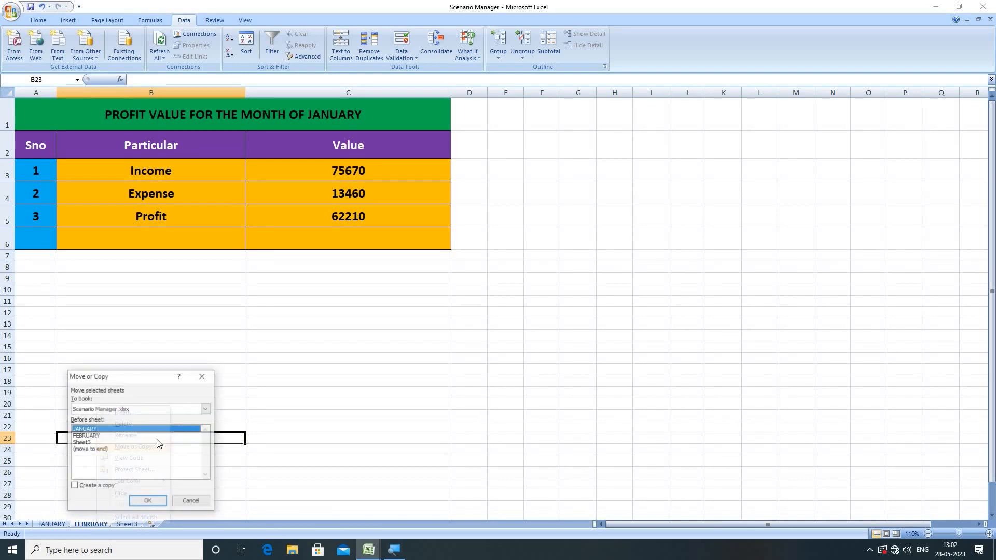
click(93, 487)
click(91, 450)
click(148, 501)
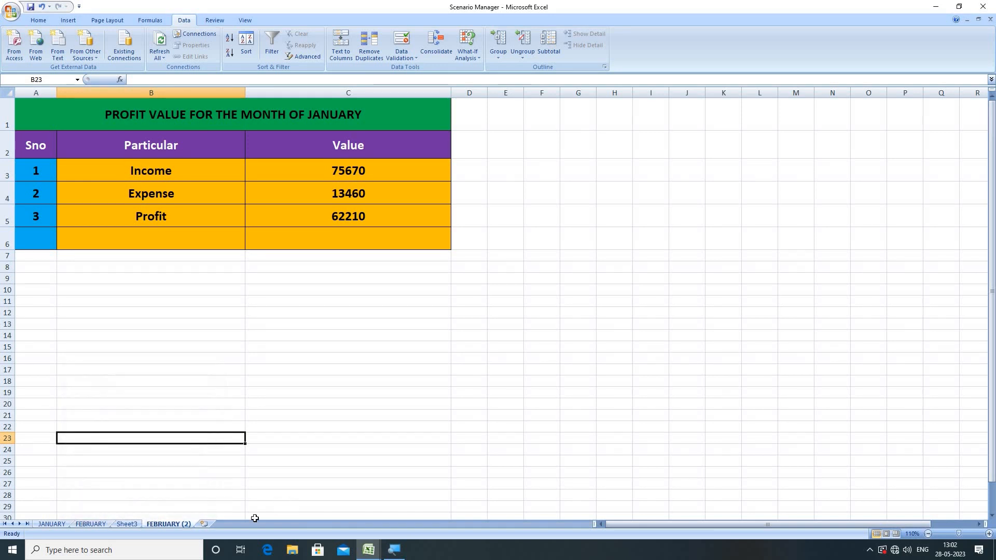
- Delete the empty Sheet3 from the workbook
click(127, 524)
right_click(125, 524)
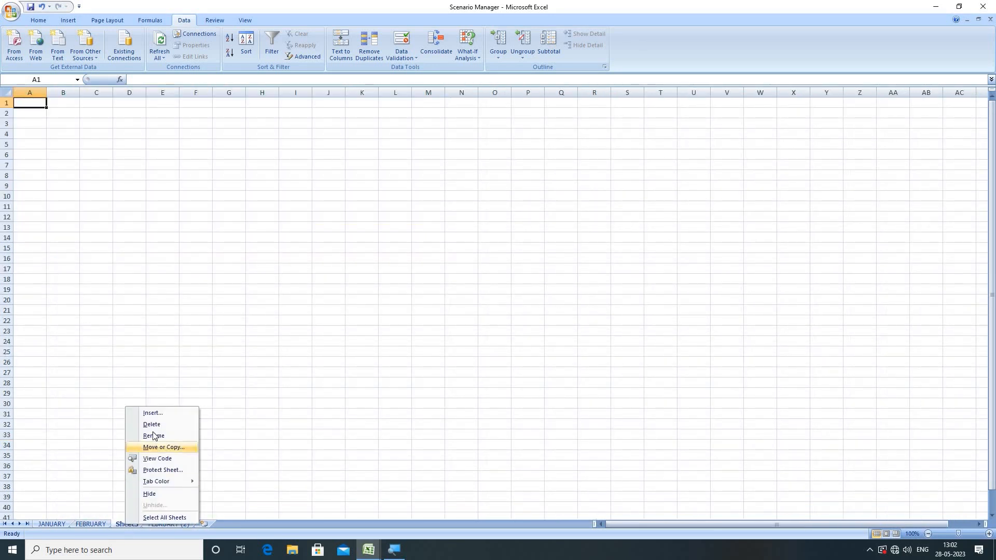
click(151, 424)
- Rename the copied FEBRUARY sheet as MARCH
right_click(150, 525)
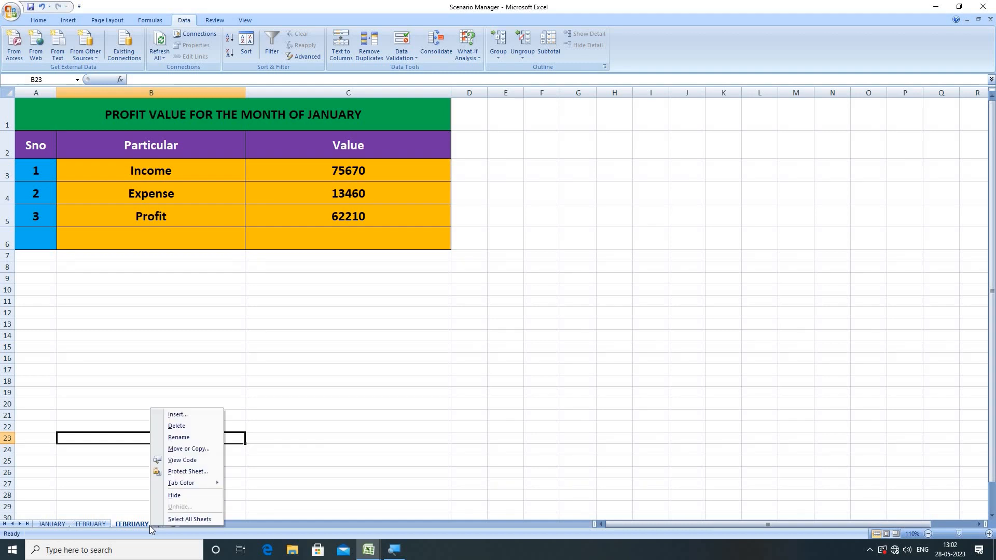
click(176, 439)
text(MARCH)
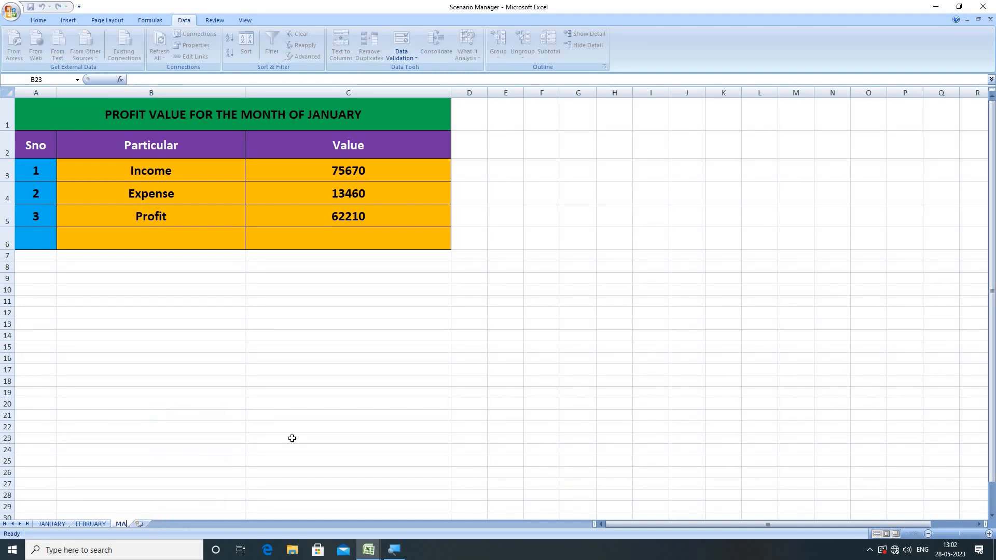
click(281, 418)
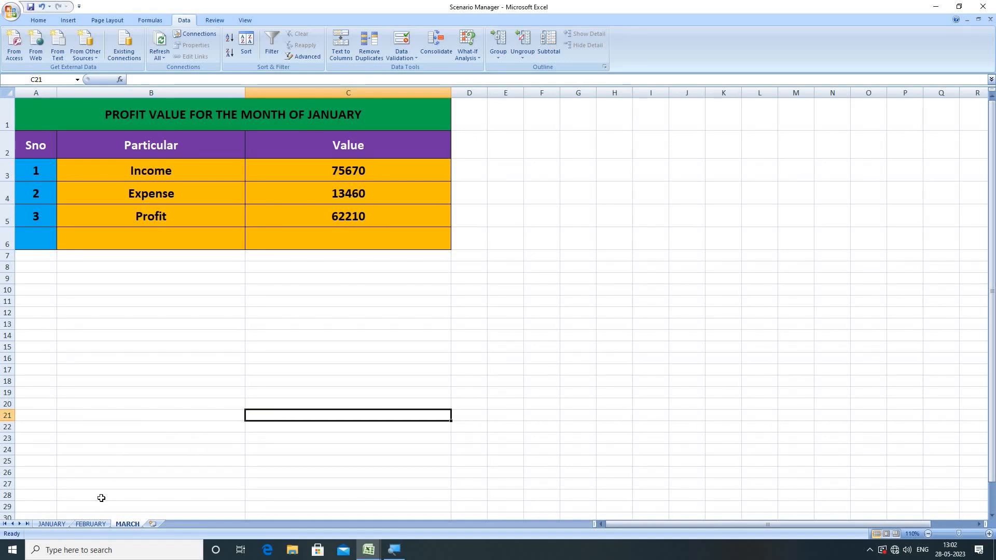
- On the FEBRUARY sheet, set the Income value in C3 to 73250 and the Expense value in C4 to 11850
click(52, 525)
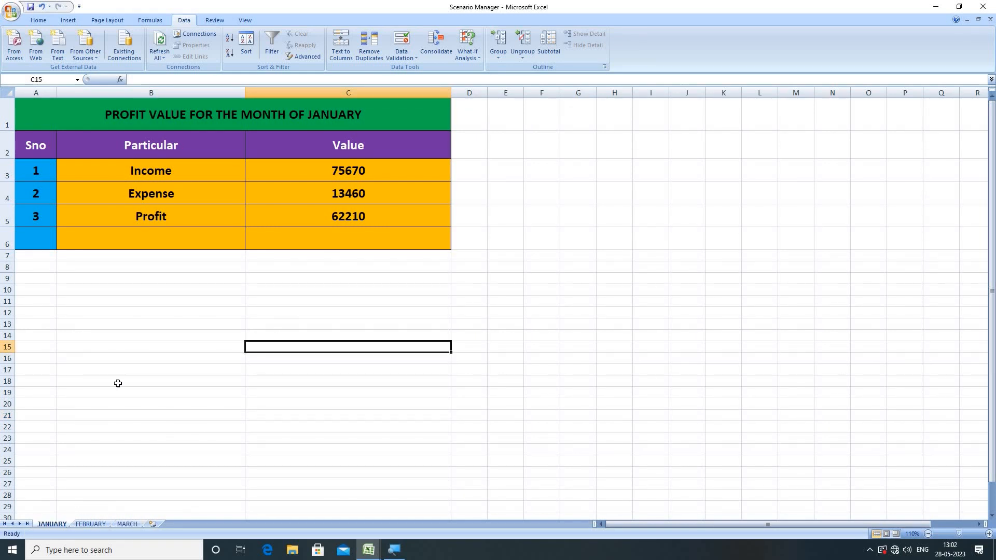
click(91, 524)
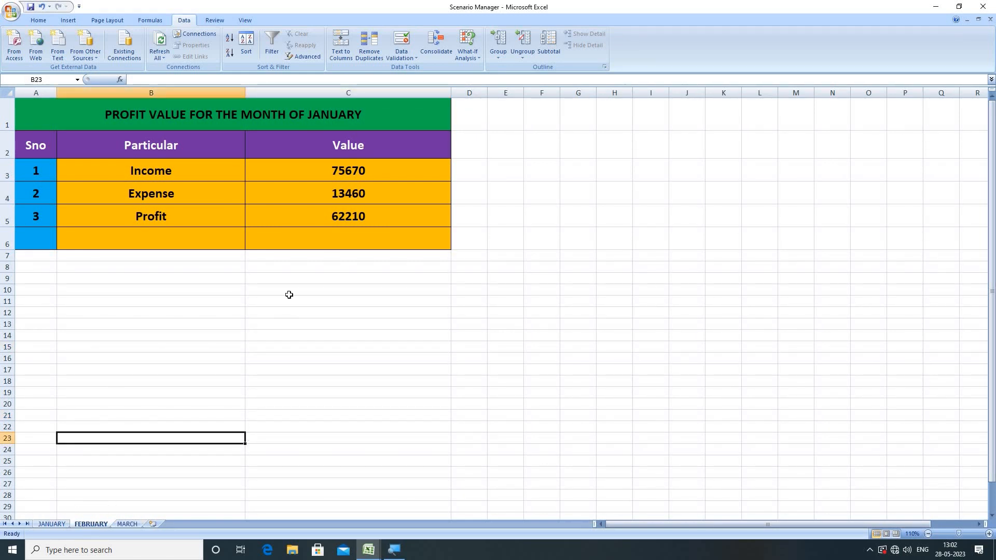
click(352, 173)
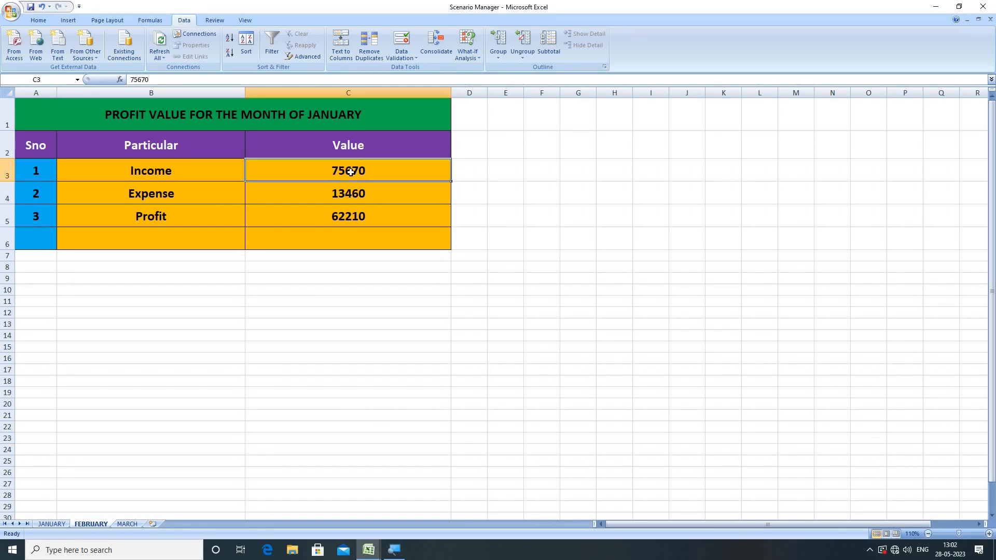
text(73250)
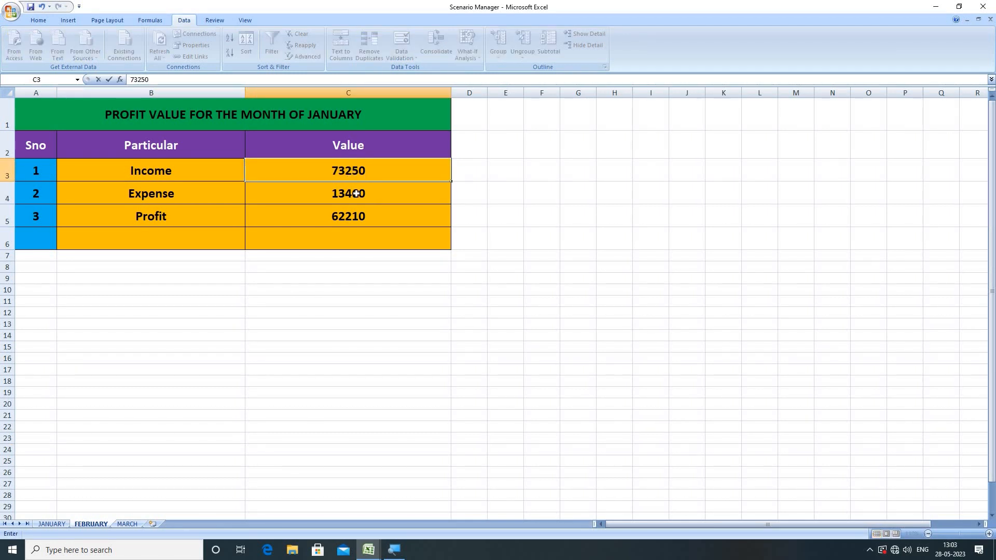
key(Return)
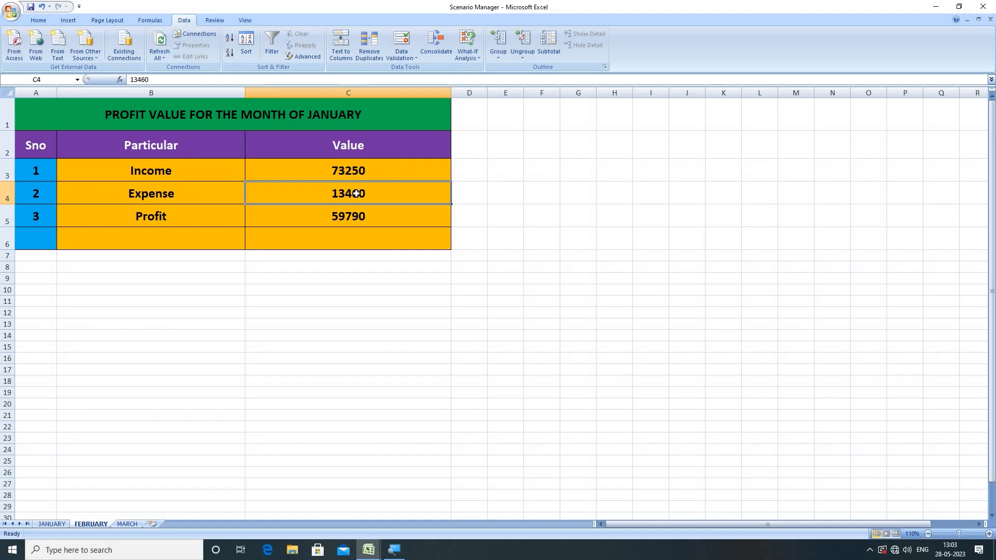
text(11850)
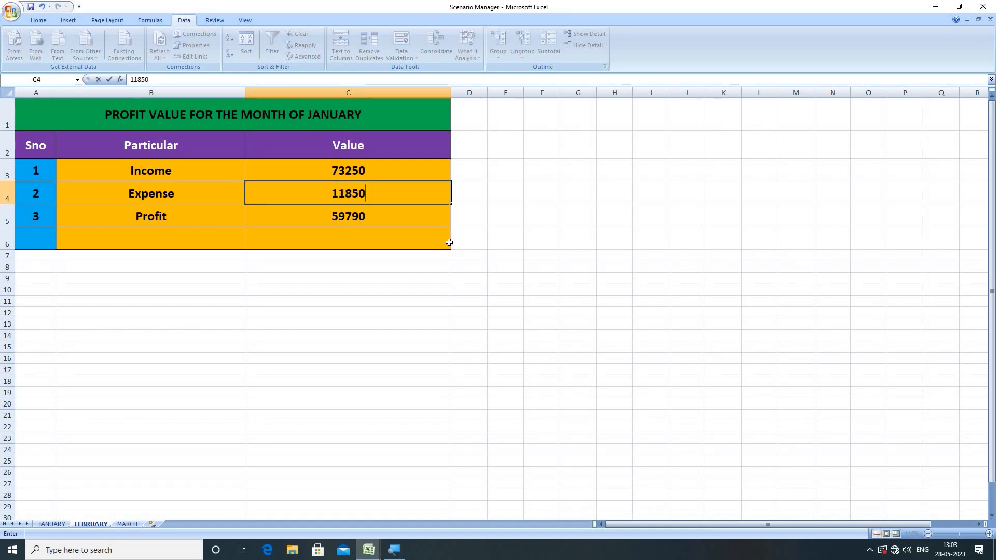
click(445, 240)
click(347, 217)
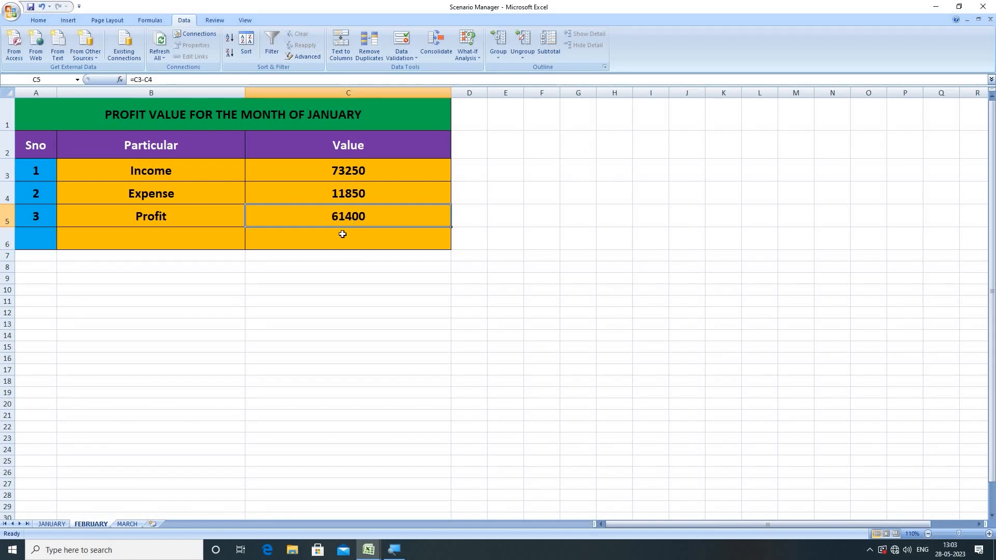
- Add a scenario named FEBRUARY with changing cells C3:C5, accepting the current cell values, and close the Scenario Manager
drag(341, 175, 342, 213)
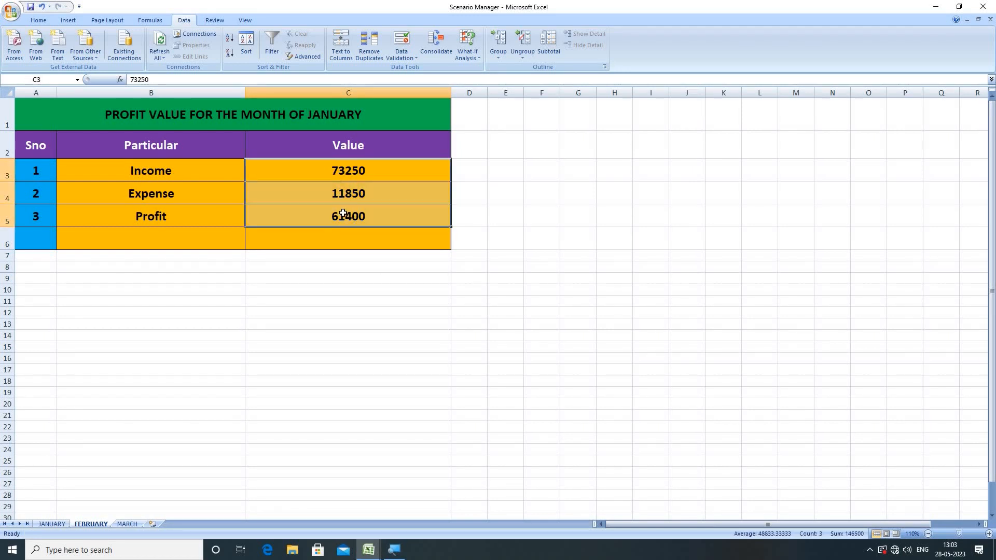
click(471, 58)
click(485, 69)
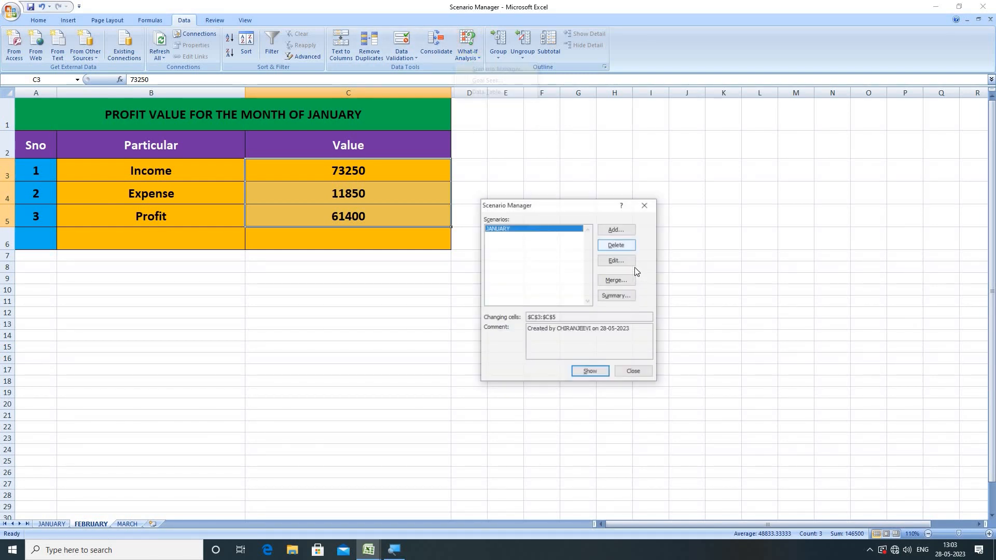
click(615, 229)
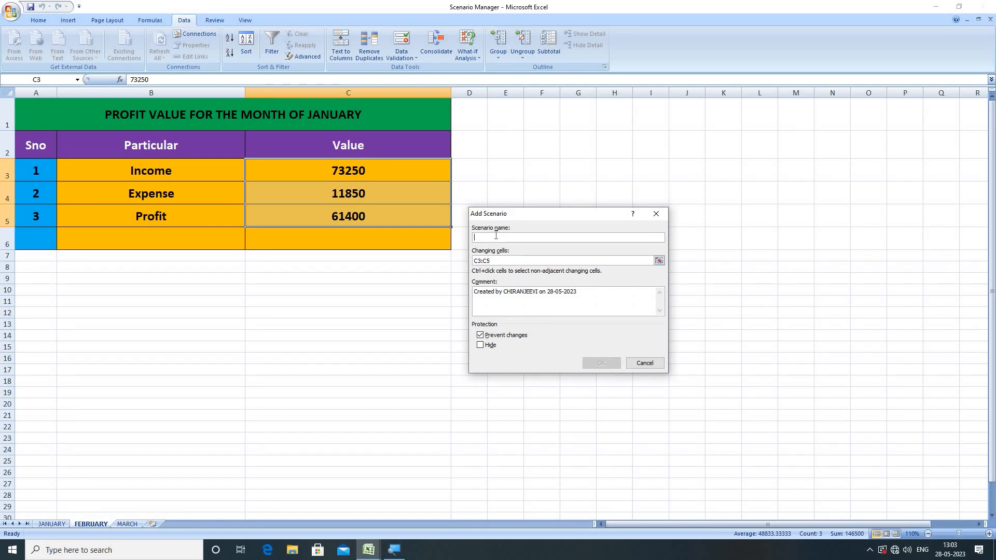
text(FE)
click(596, 363)
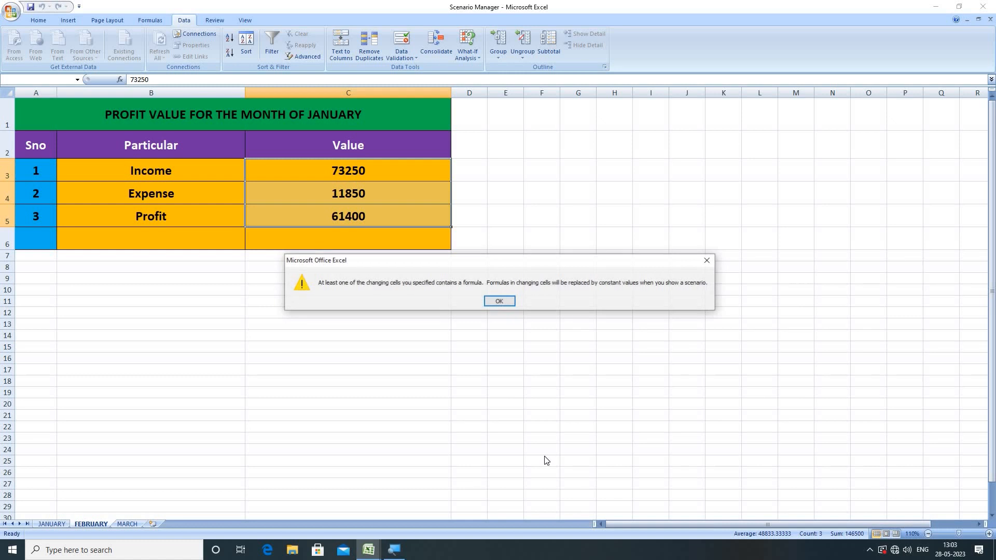
click(498, 302)
click(579, 326)
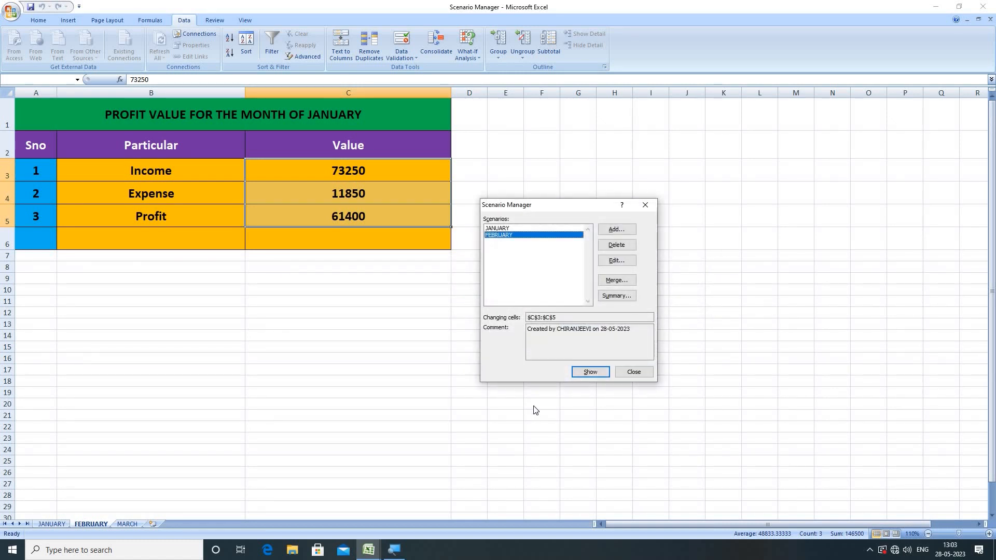
click(642, 372)
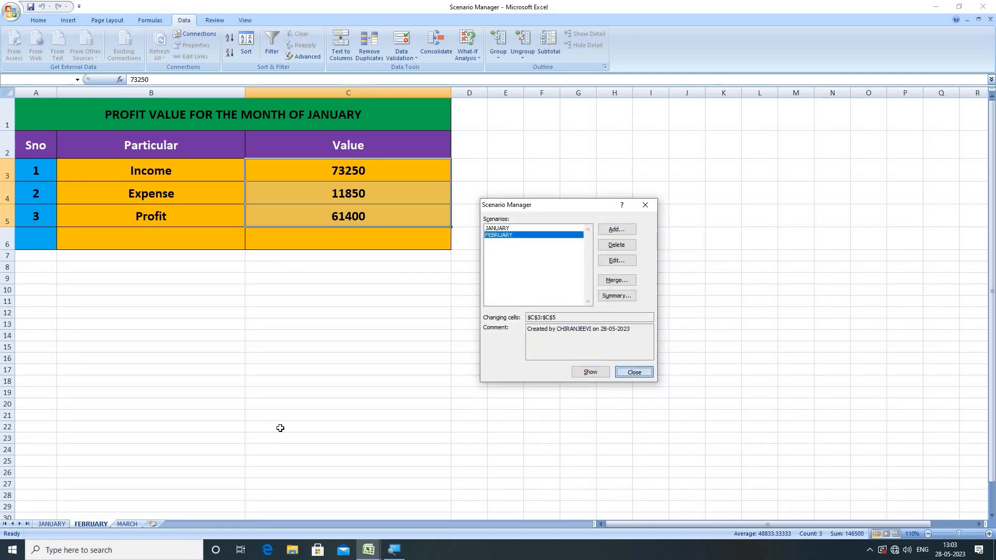
- On the MARCH sheet, set the Income value in C3 to 78550 and the Expense value in C4 to 15650
click(127, 524)
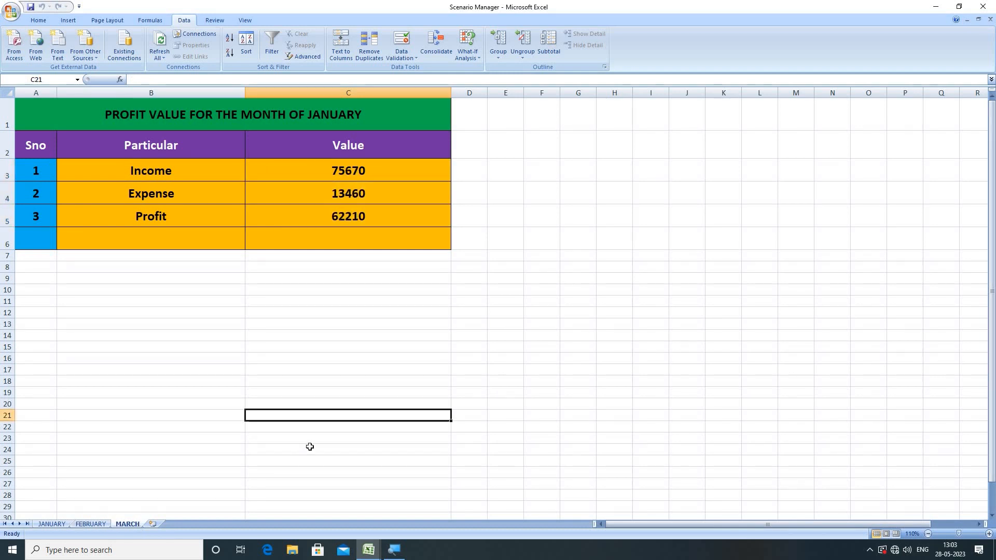
click(363, 170)
text(78550)
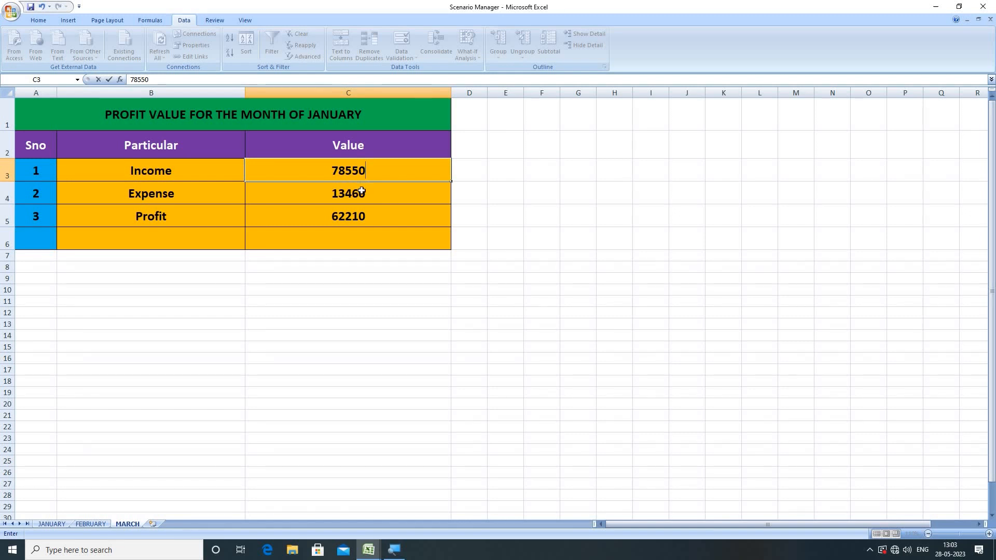
click(362, 192)
text(15650)
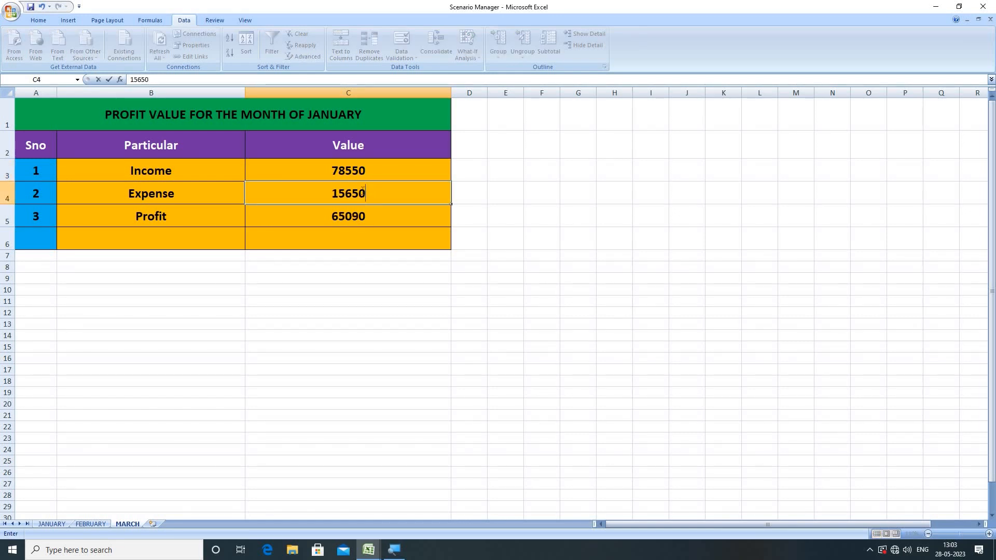
click(329, 230)
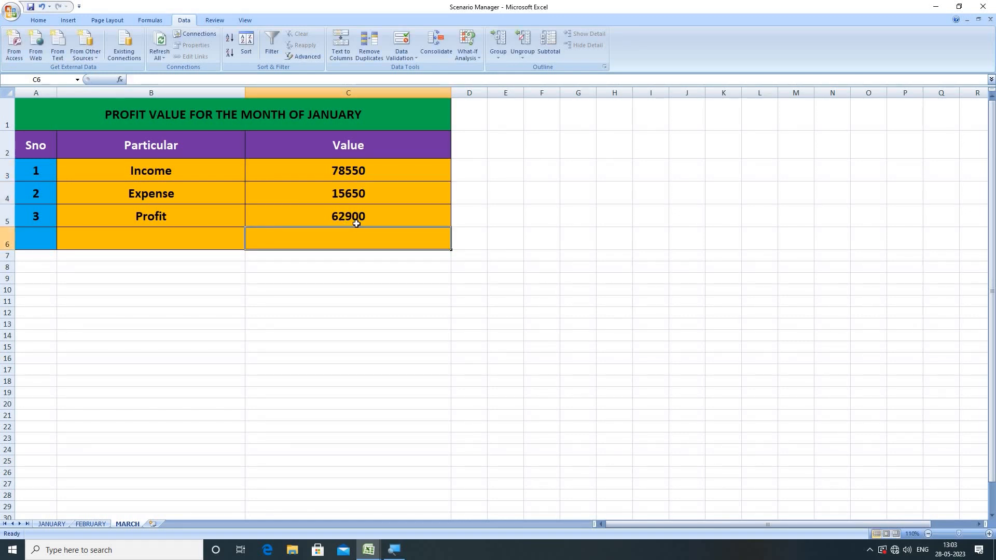
- Check which scenarios are stored on the MARCH sheet in the Scenario Manager, and close it
drag(343, 168, 352, 220)
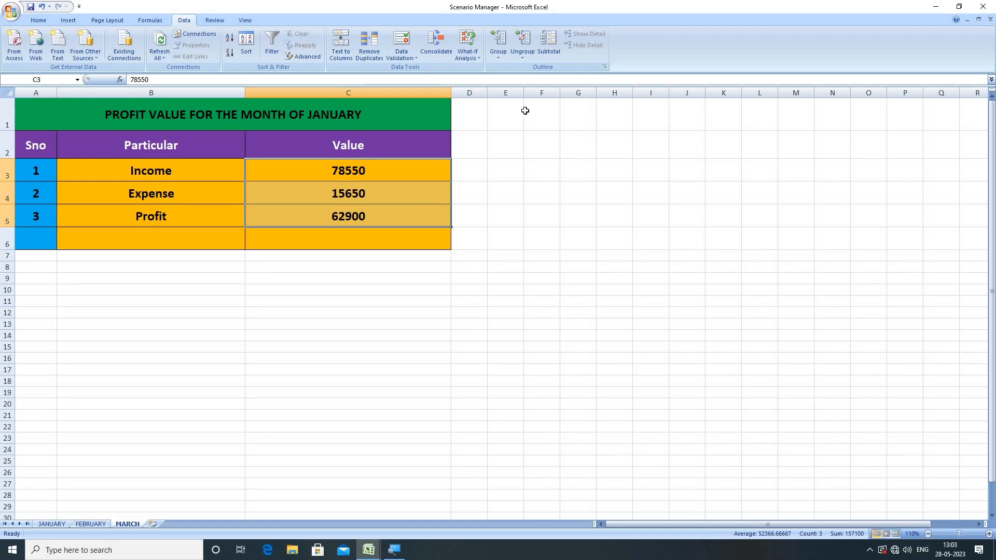
click(466, 57)
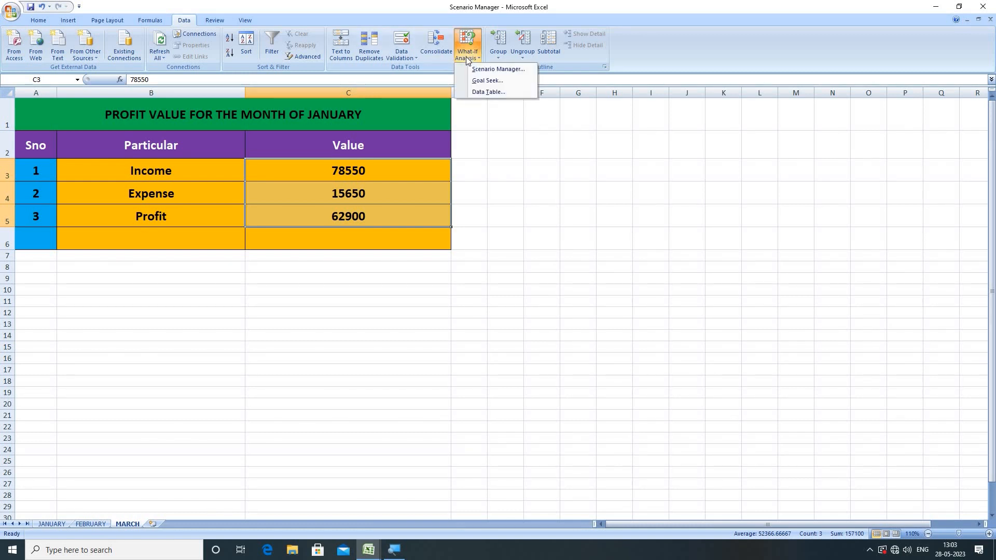
click(496, 69)
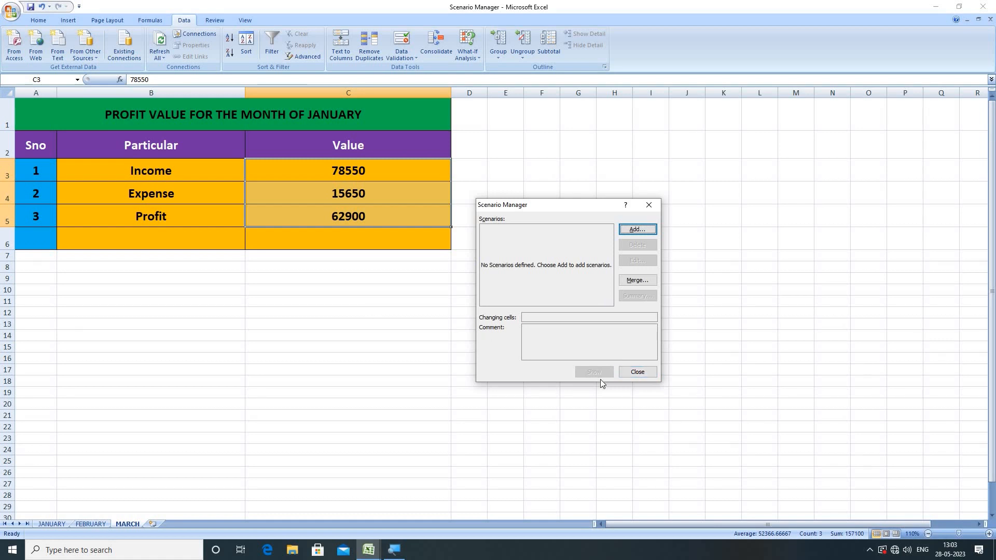
click(651, 374)
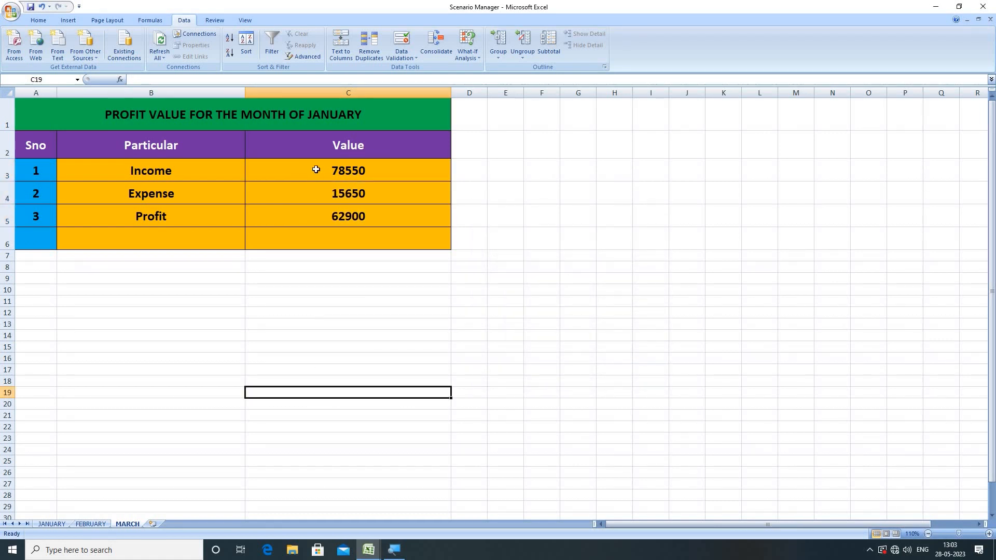
drag(318, 166, 327, 229)
click(469, 55)
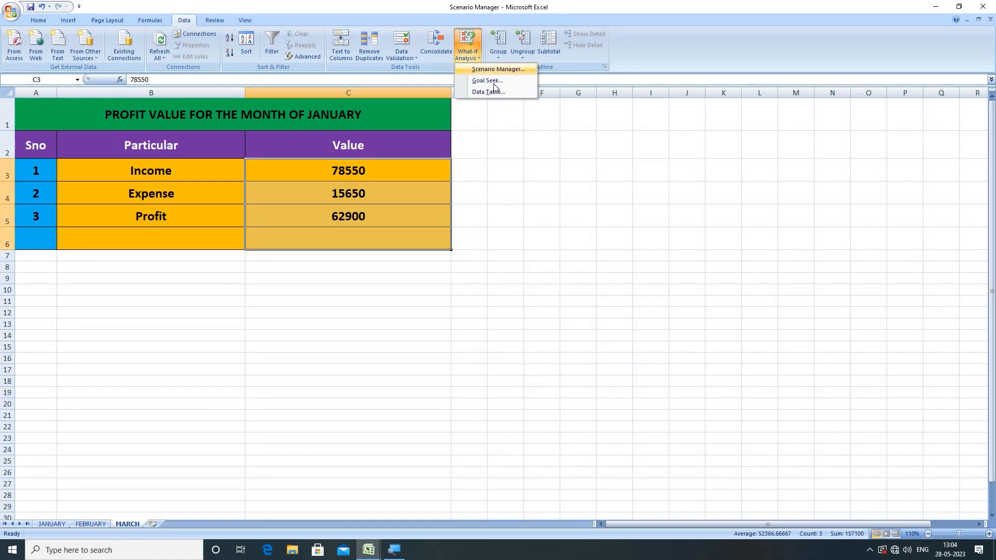
click(490, 69)
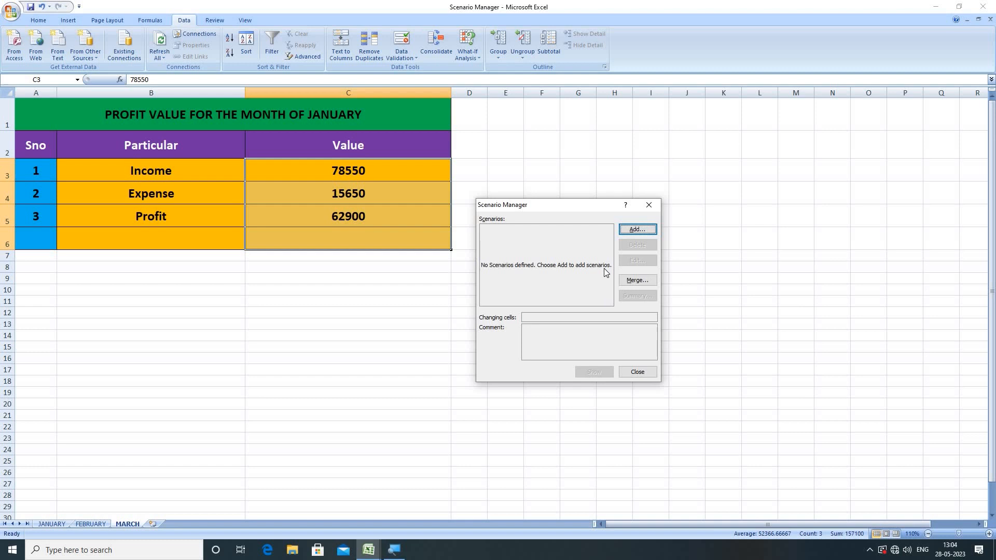
click(649, 373)
- Review the scenario list on the FEBRUARY sheet in the Scenario Manager, and close it
click(96, 524)
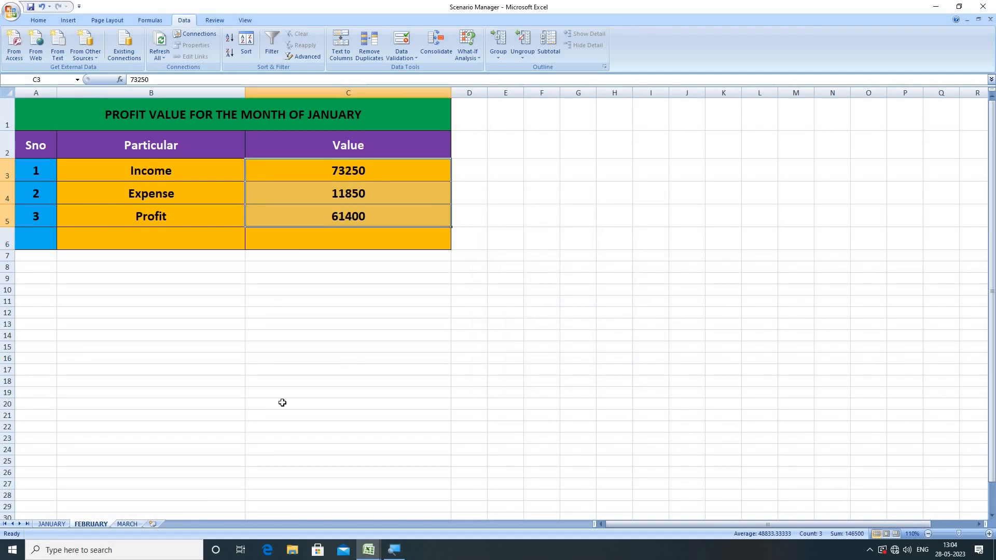
click(466, 57)
click(471, 68)
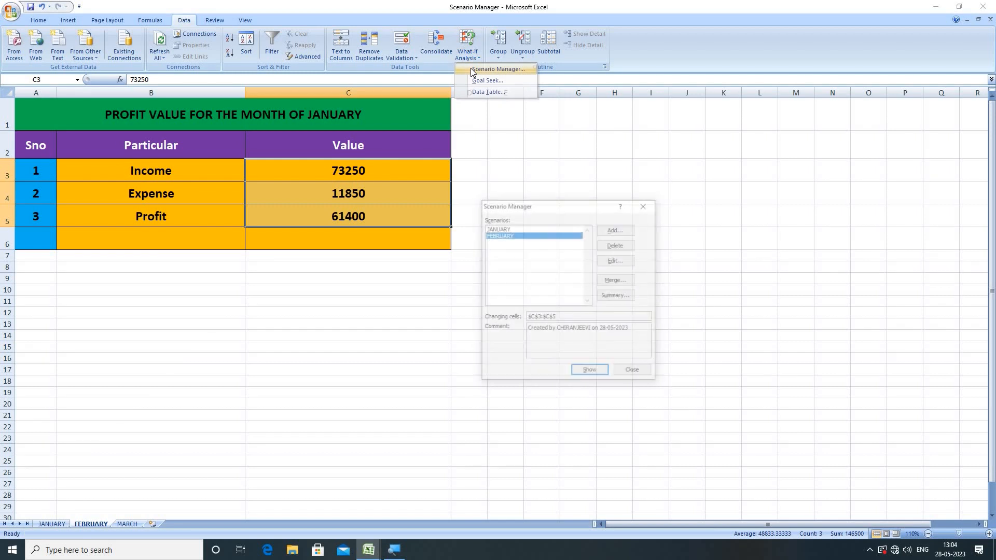
click(634, 372)
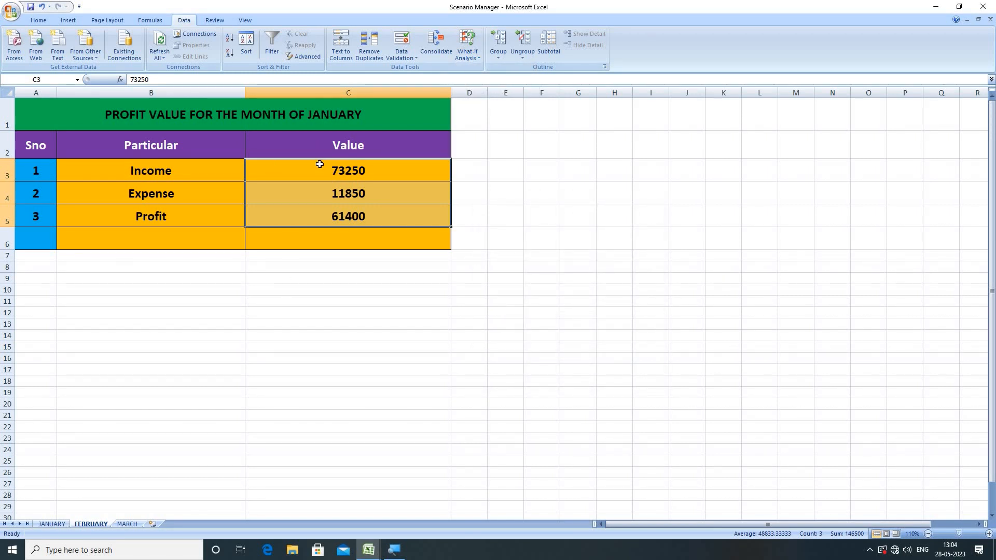
- On the FEBRUARY sheet, set the Income value in C3 to 78550 and the Expense value in C4 to 12350
click(388, 172)
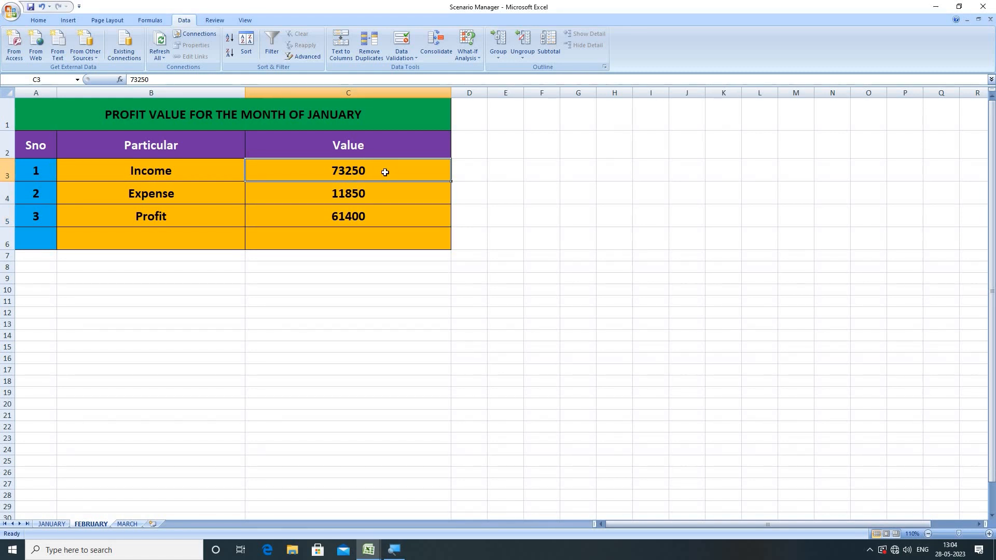
text(78550)
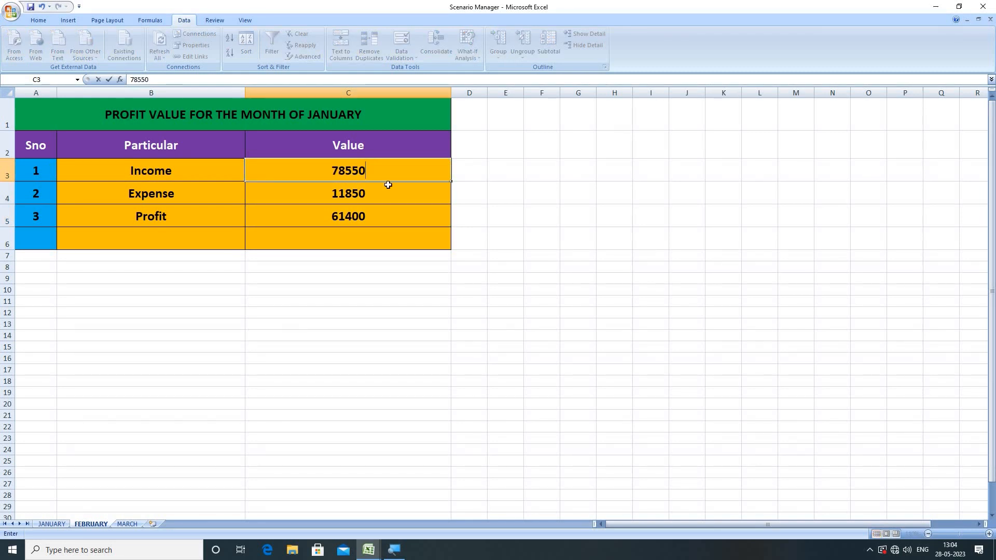
click(388, 195)
text(12350)
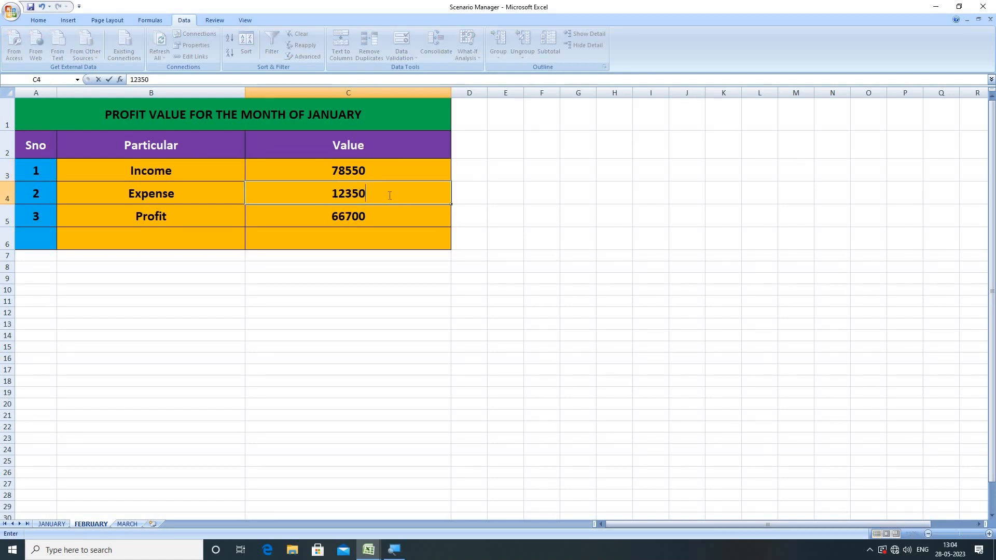
click(471, 267)
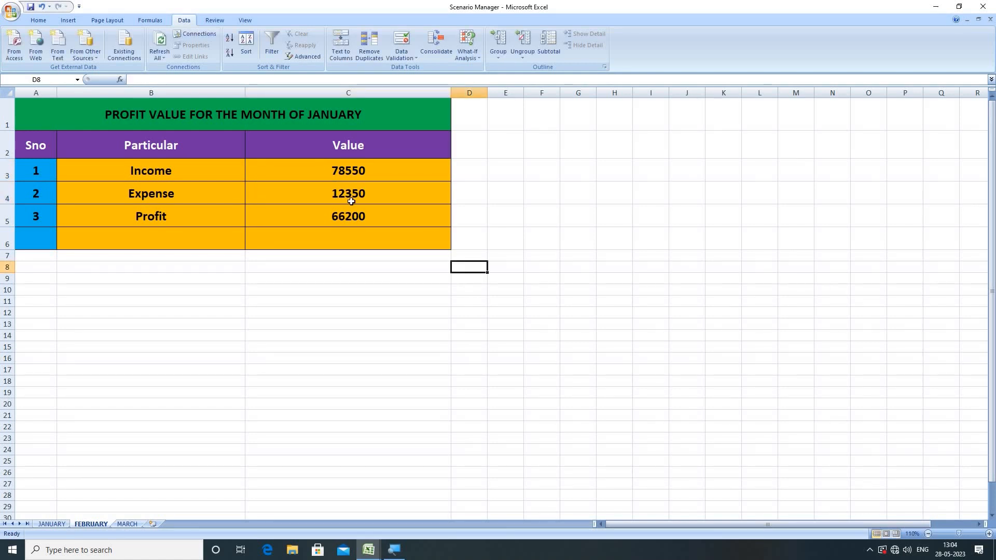
- Add a scenario named MARCH with changing cells C3:C5 on the FEBRUARY sheet, accepting the current cell values
drag(339, 167, 345, 237)
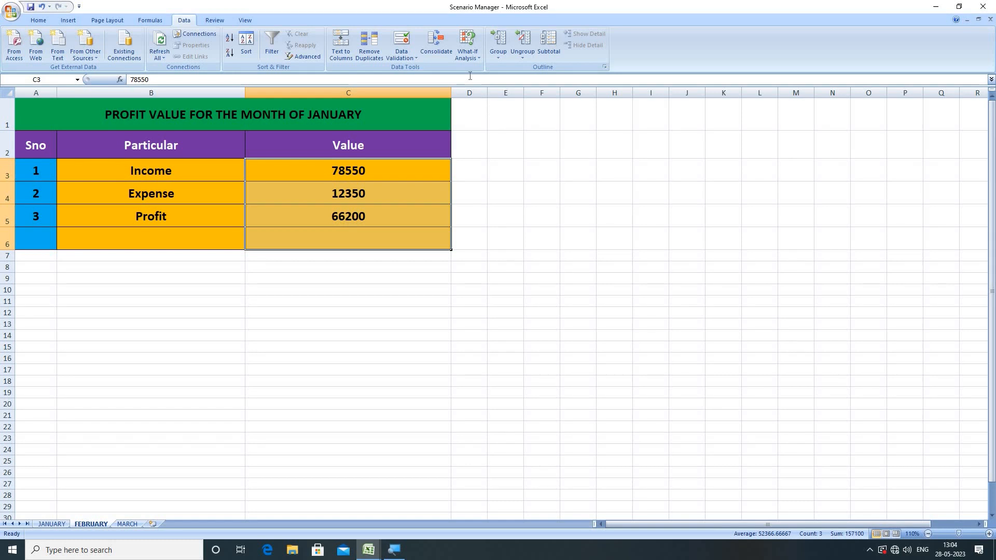
click(465, 54)
click(491, 66)
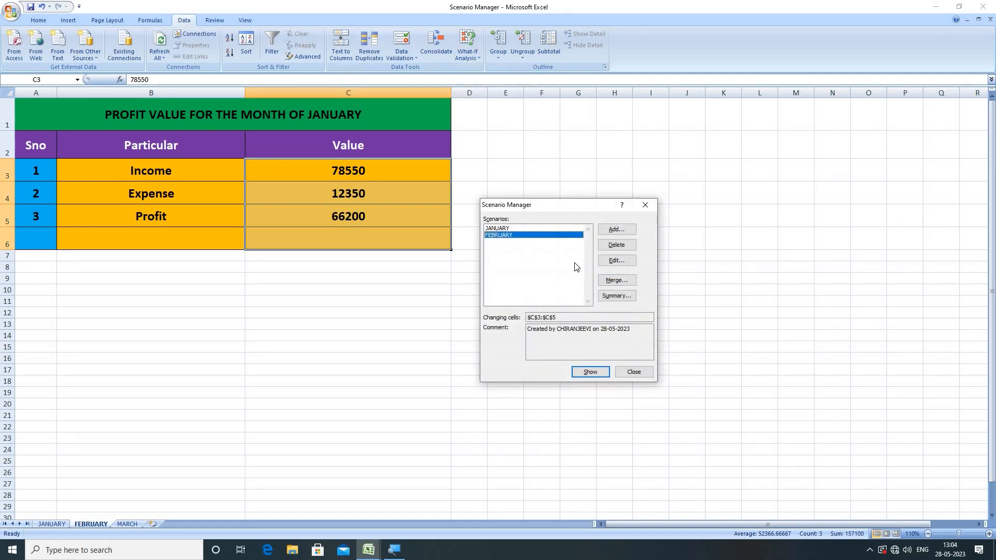
click(602, 230)
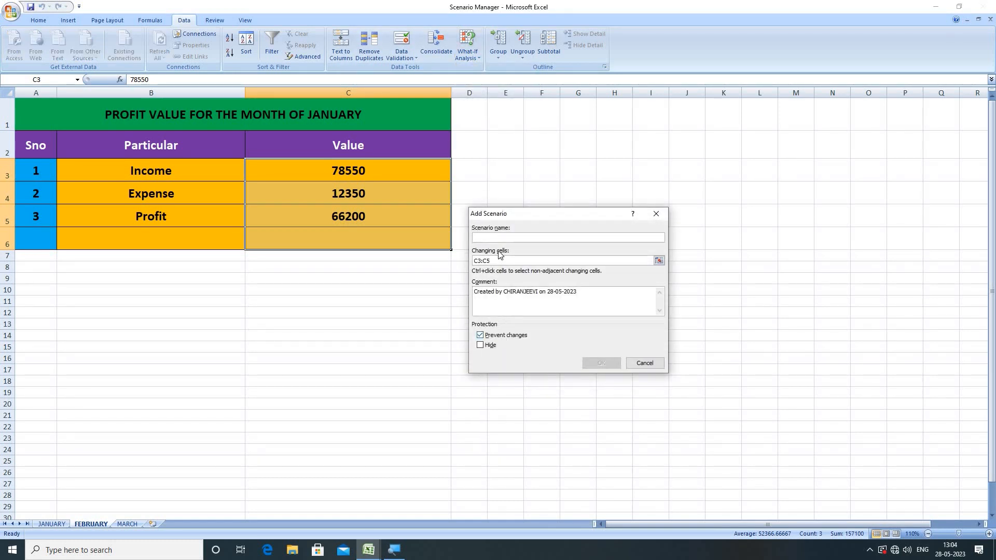
text(MARCH)
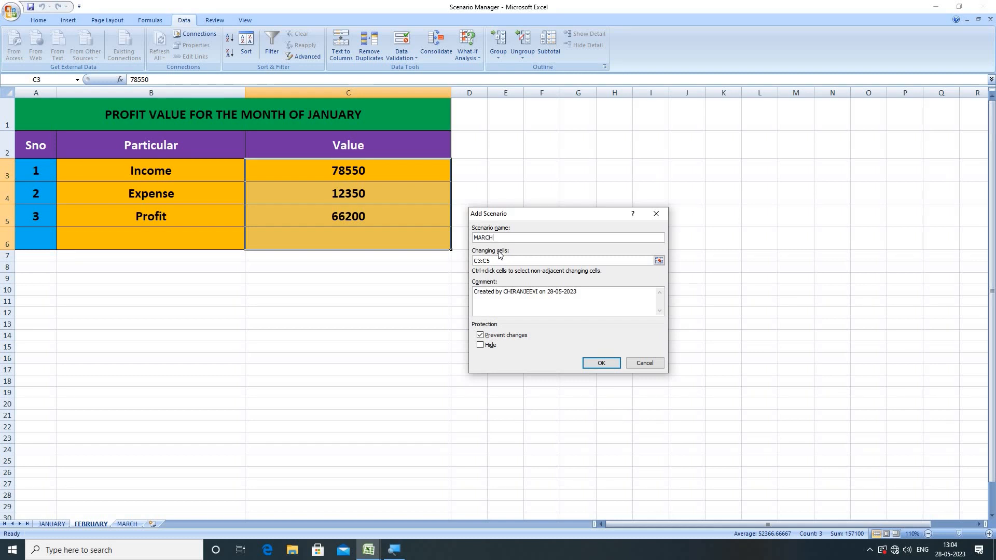
click(600, 366)
click(504, 303)
key(Return)
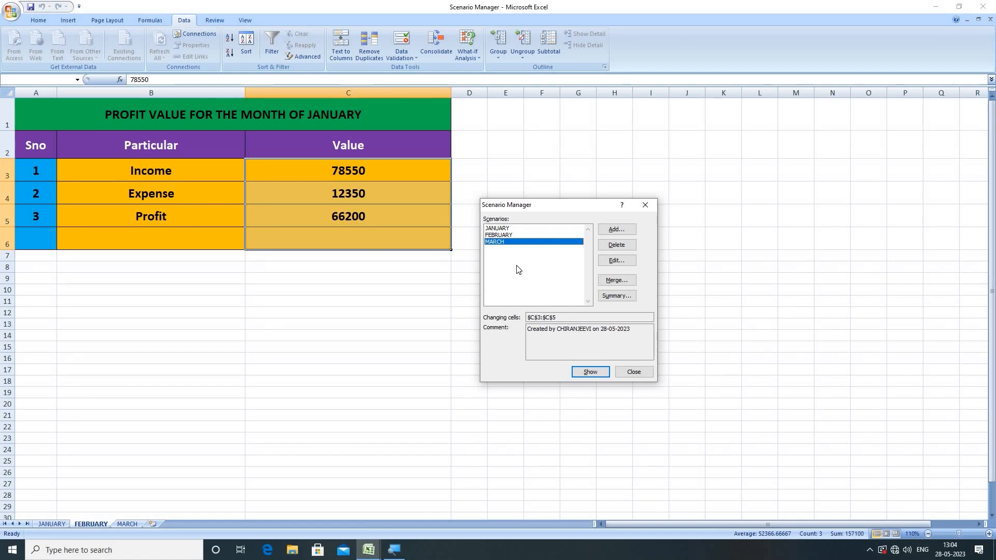
- Look through the JANUARY, FEBRUARY and MARCH entries in the scenario list, and close the Scenario Manager
click(507, 229)
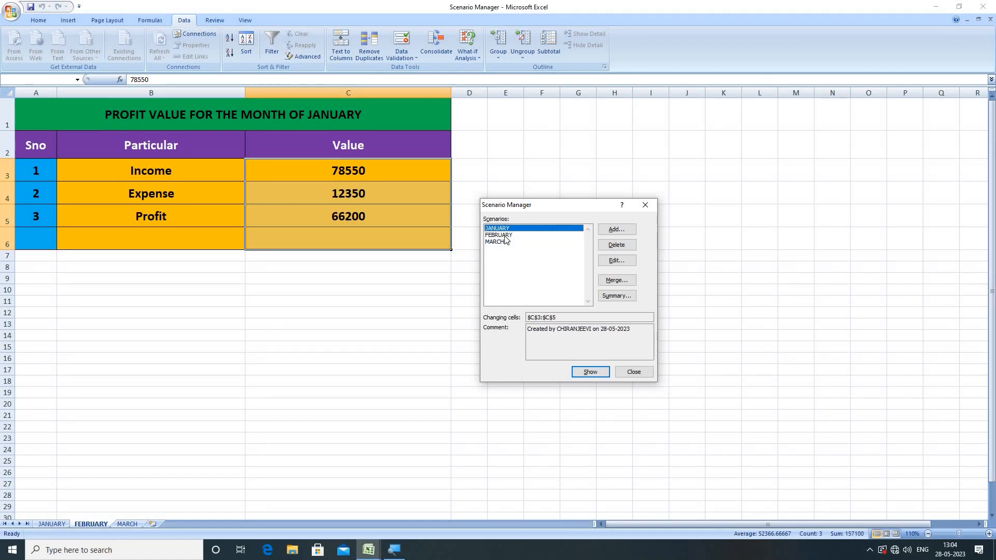
click(504, 236)
click(503, 243)
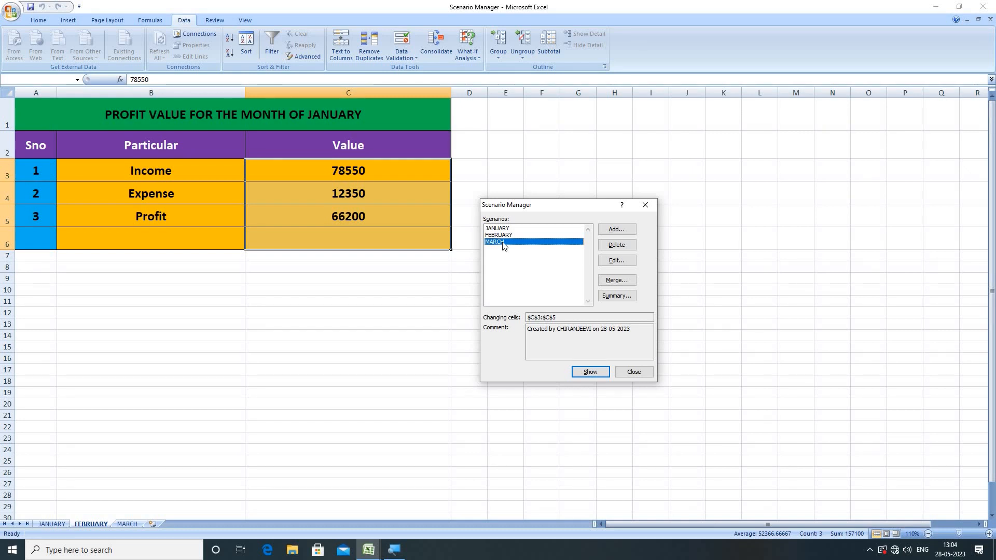
click(634, 371)
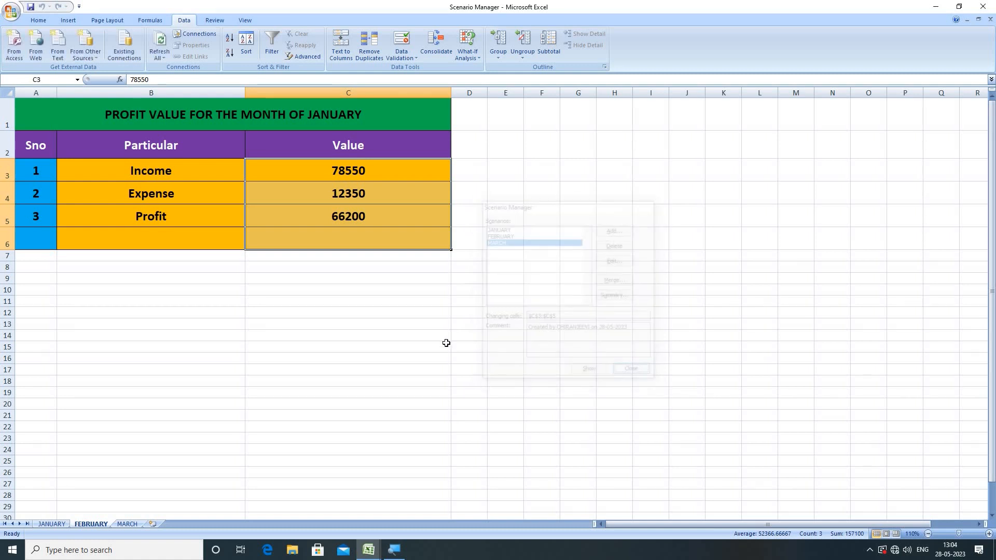
click(444, 345)
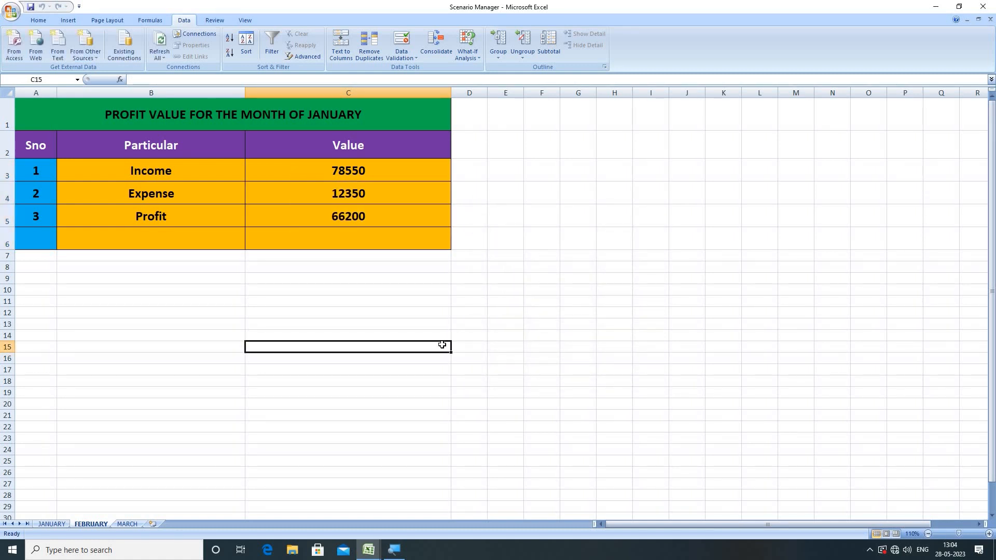
- Change the title in A1 of the MARCH sheet to PROFIT VALUE FOR THE MONTH OF MARCH
click(54, 524)
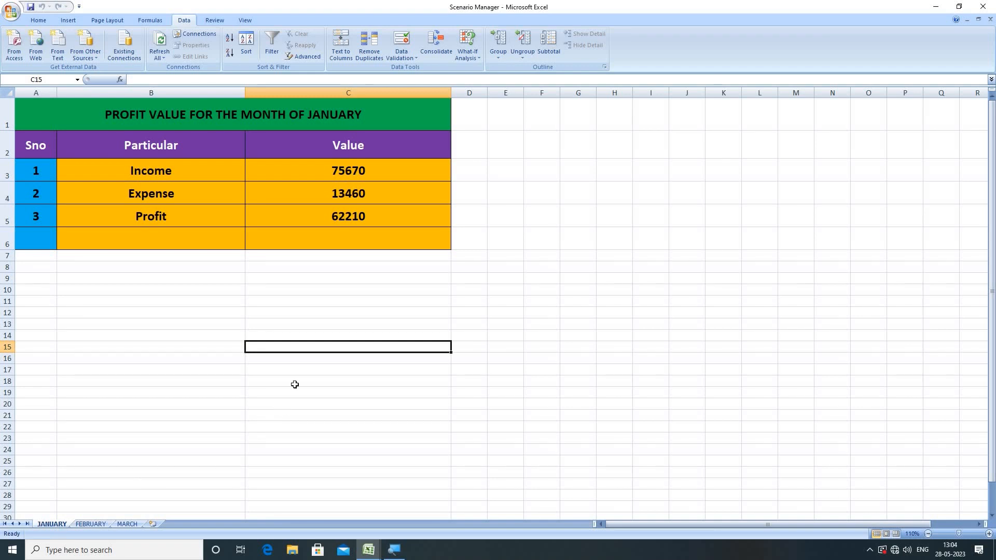
click(133, 525)
drag(363, 172, 410, 247)
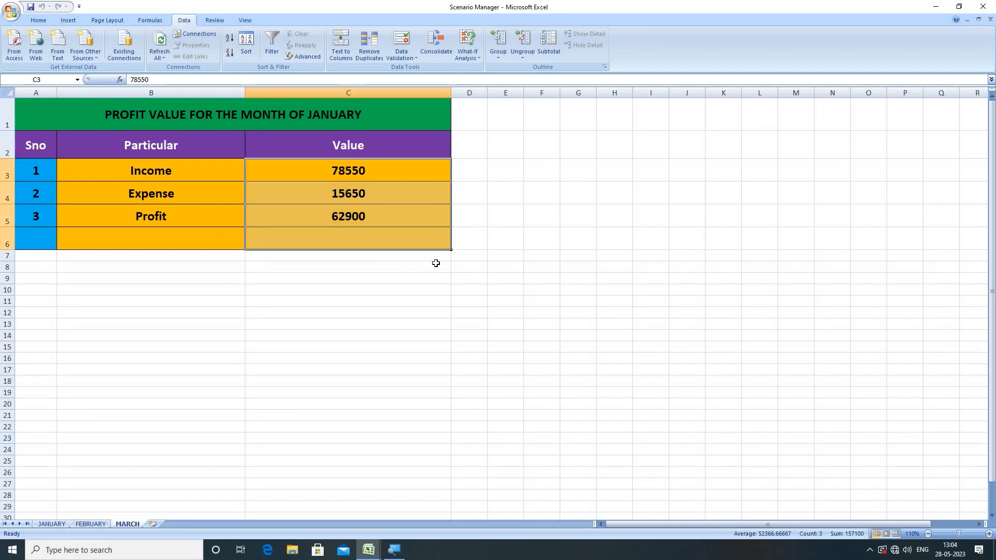
double_click(366, 116)
key(BackSpace)
key(BackSpace)
key(BackSpace)
key(BackSpace)
key(BackSpace)
key(BackSpace)
key(BackSpace)
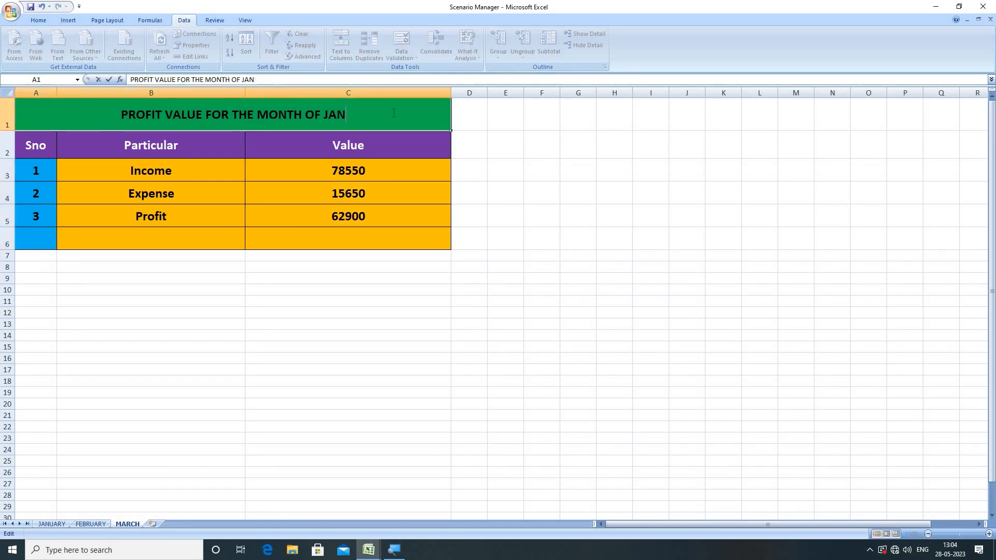
text(MARCH)
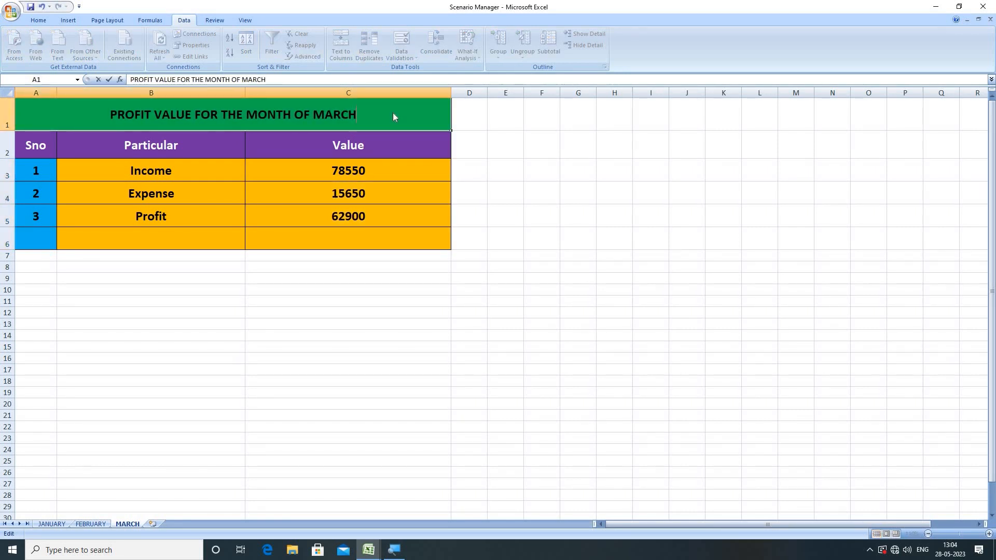
click(581, 195)
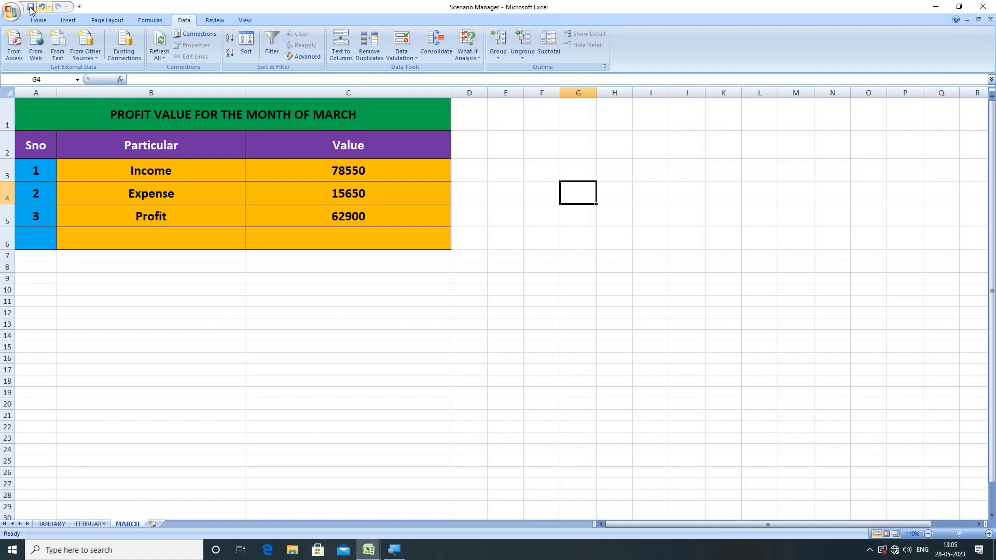
- Check the MARCH sheet for stored scenarios in the Scenario Manager, and close it
drag(365, 176, 372, 246)
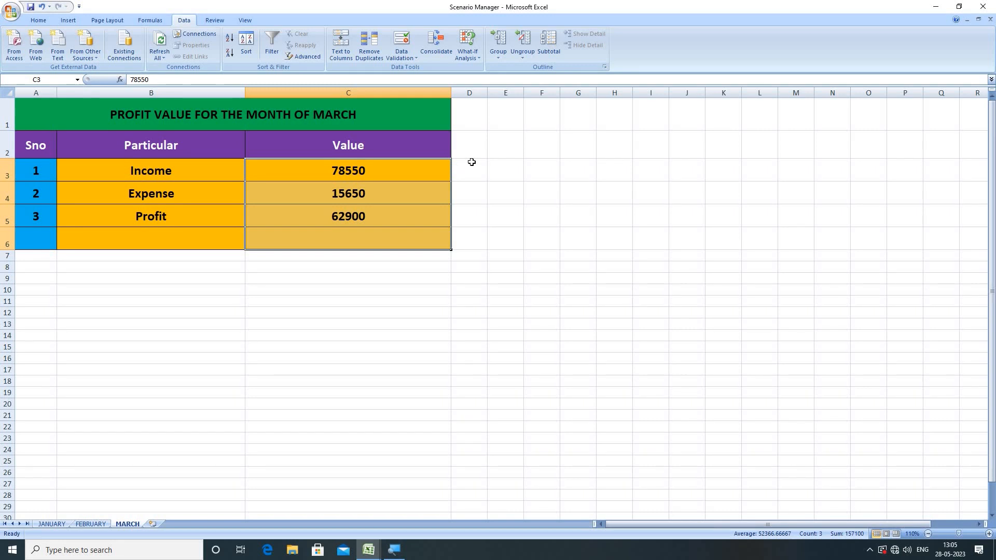
click(469, 57)
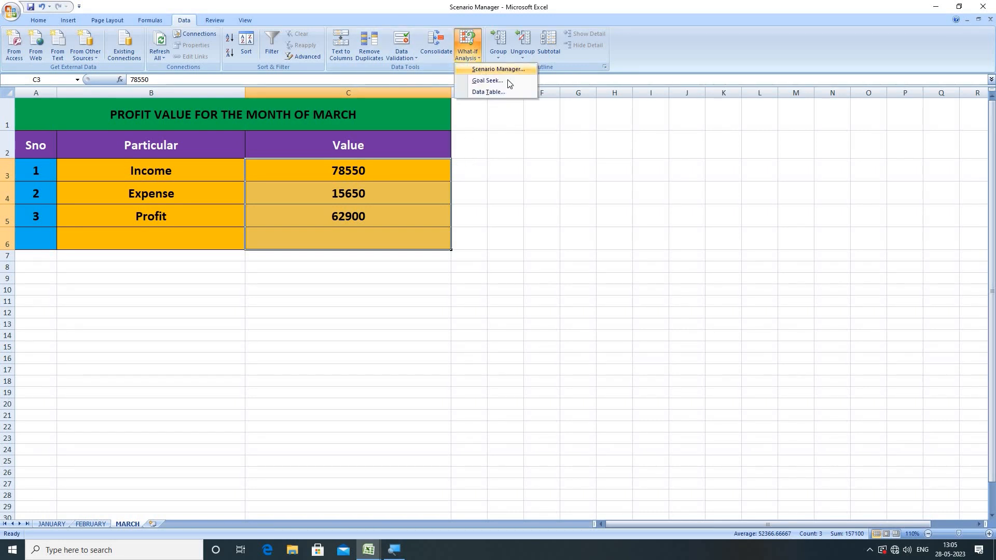
click(490, 70)
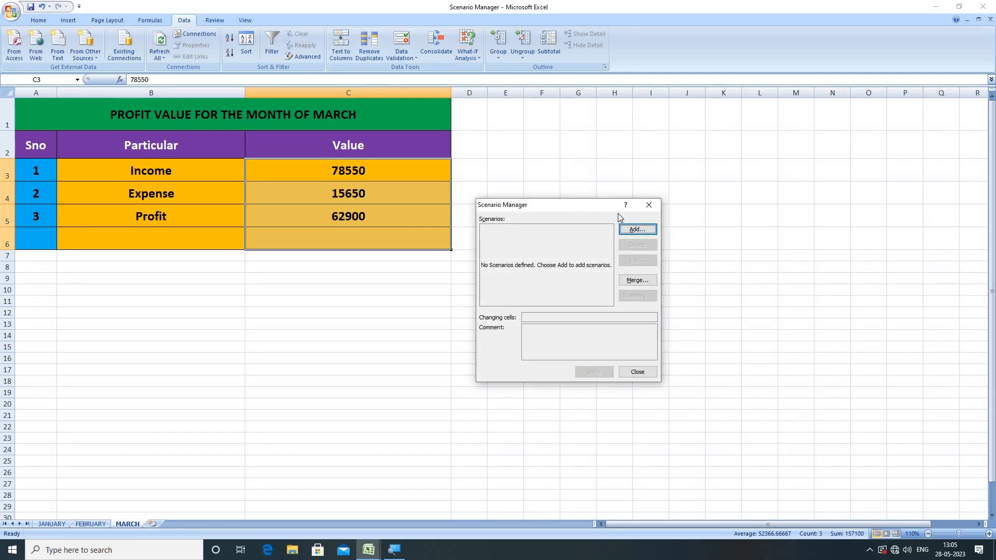
click(639, 372)
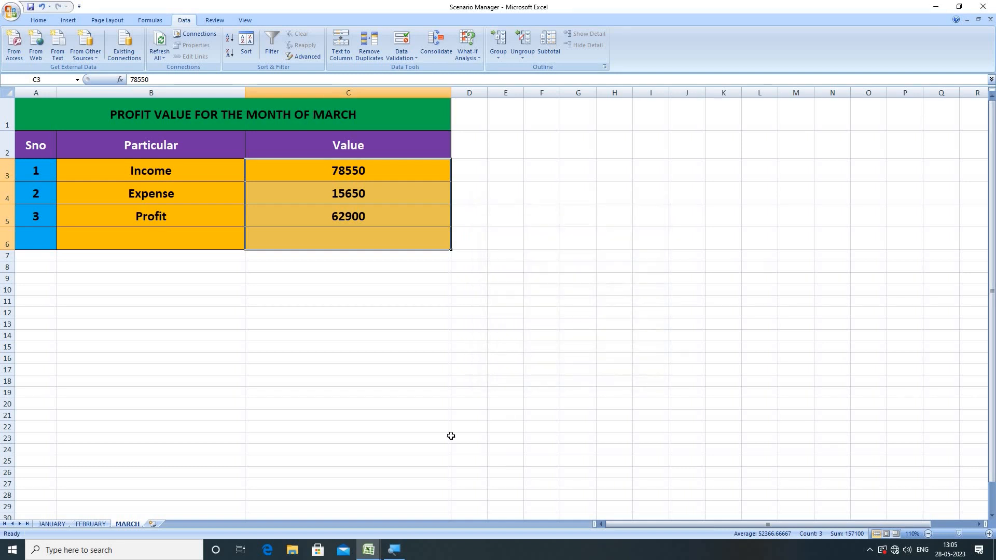
- Check the JANUARY sheet for stored scenarios in the Scenario Manager, and close it
click(50, 525)
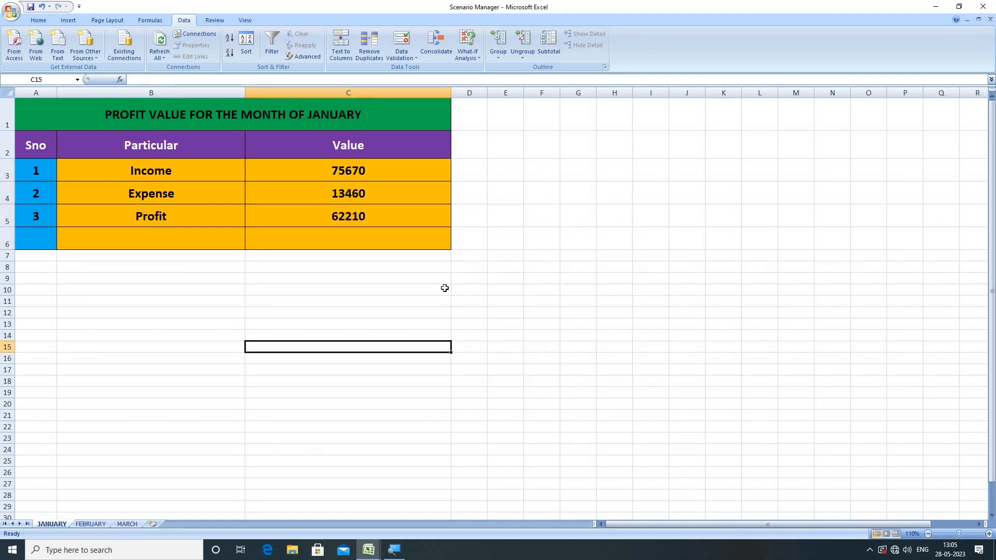
drag(353, 179, 356, 239)
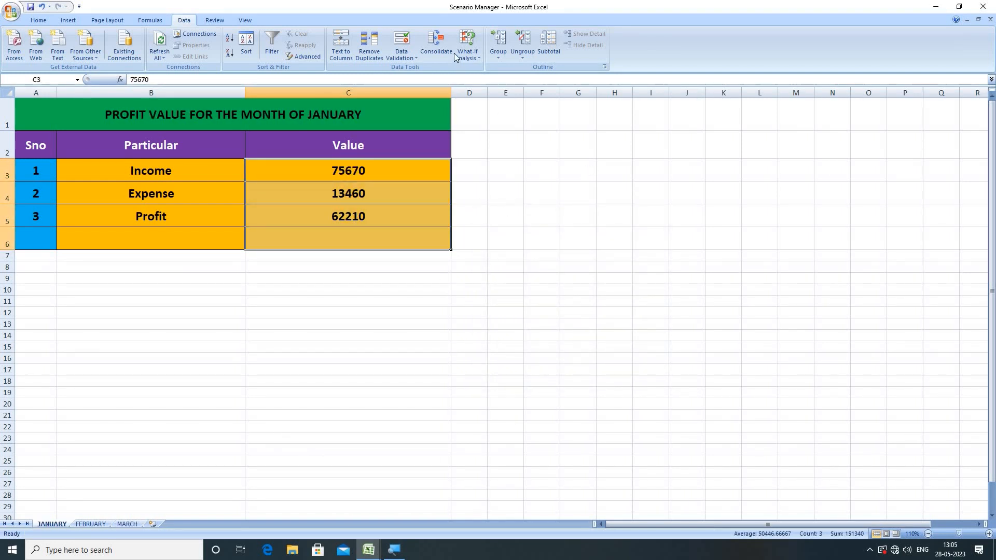
click(468, 52)
click(491, 69)
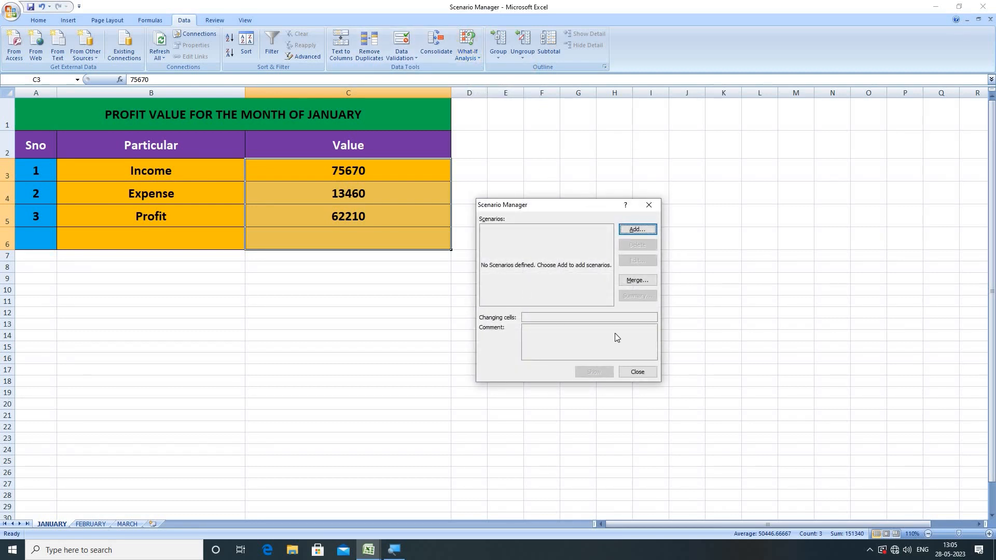
click(638, 372)
- Check the FEBRUARY sheet for stored scenarios in the Scenario Manager, and close it
click(91, 524)
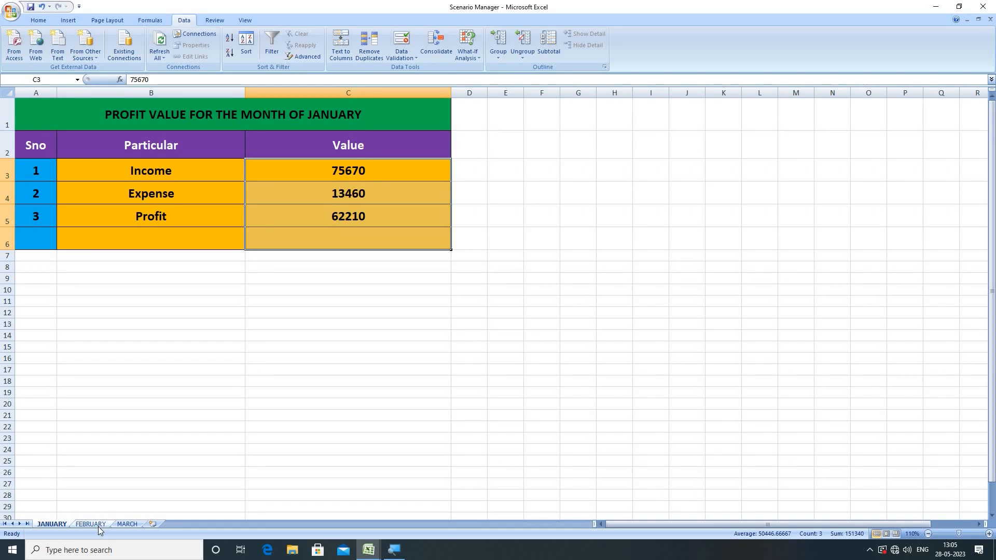
drag(373, 173, 378, 244)
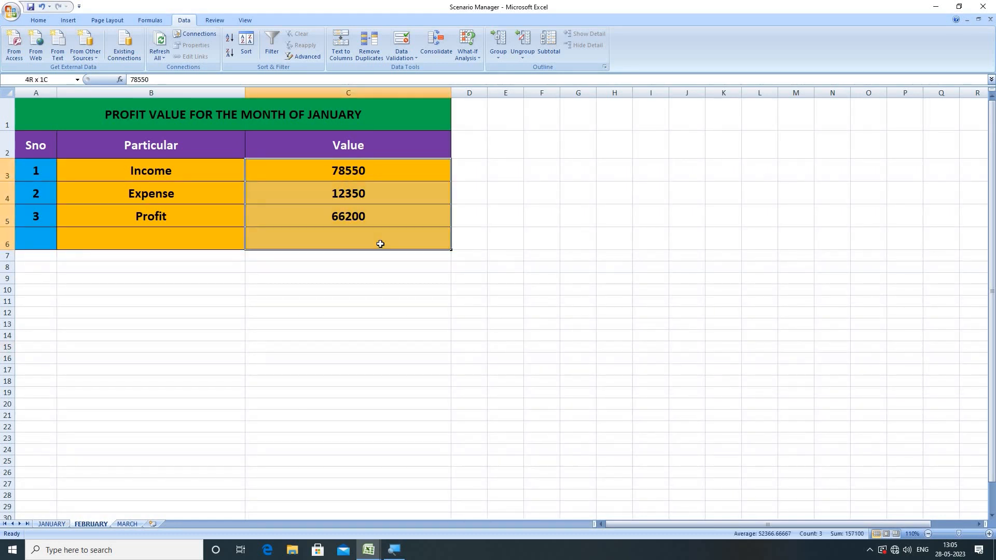
click(468, 52)
click(481, 70)
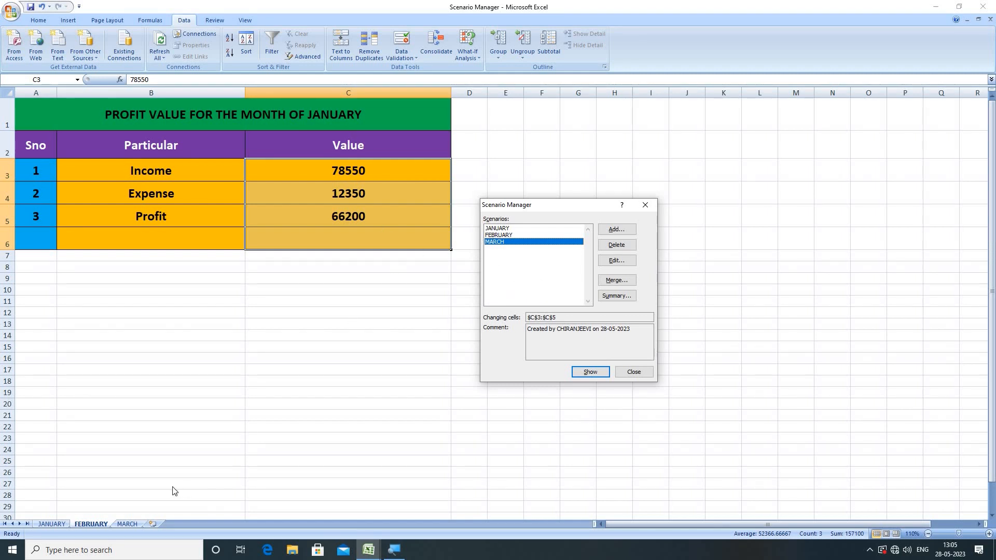
click(634, 372)
- Change the title in A1 of the FEBRUARY sheet to PROFIT VALUE FOR THE MONTH OF FEBRUARY
double_click(358, 111)
key(BackSpace)
key(BackSpace)
key(BackSpace)
key(BackSpace)
key(BackSpace)
key(BackSpace)
key(BackSpace)
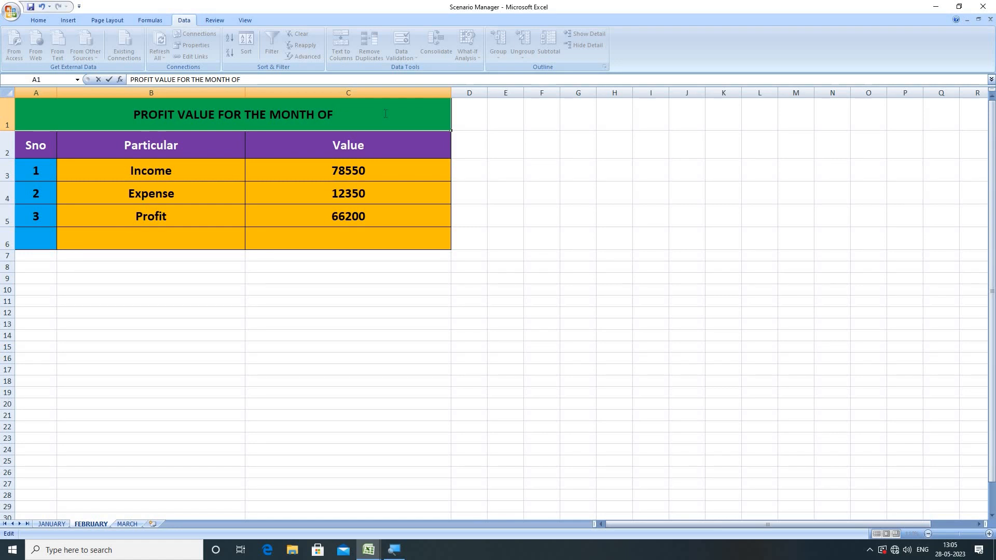
text(FEBRYUARY)
key(BackSpace)
key(BackSpace)
key(BackSpace)
key(BackSpace)
key(BackSpace)
text(UARY)
drag(512, 133, 515, 158)
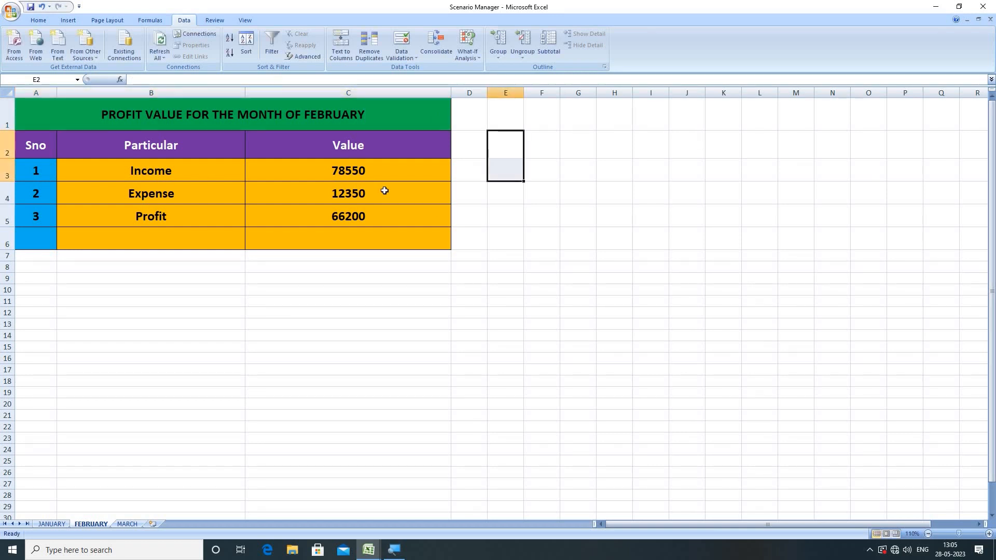
- Show the JANUARY, FEBRUARY and MARCH scenarios one after another on the FEBRUARY sheet, and close the Scenario Manager
drag(365, 171, 378, 240)
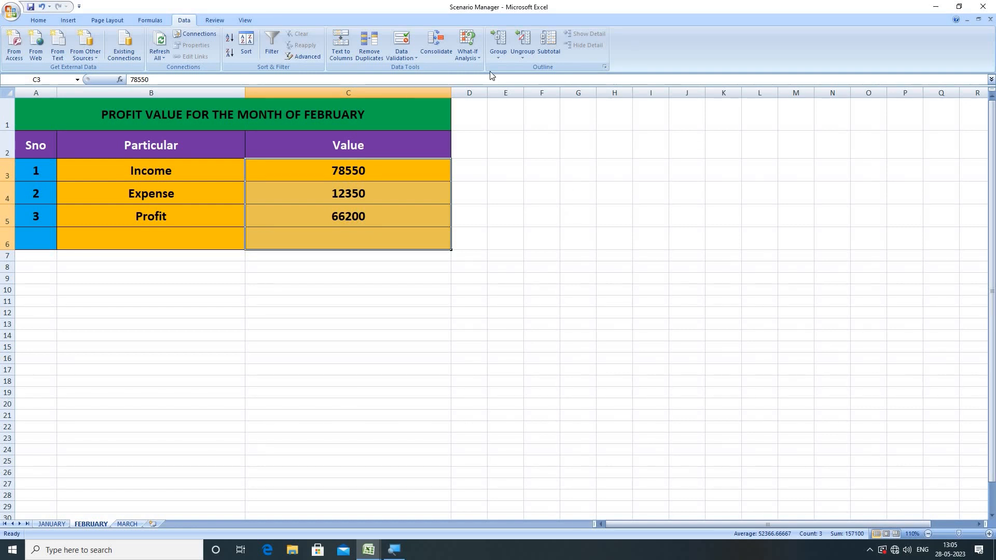
click(476, 55)
key(Return)
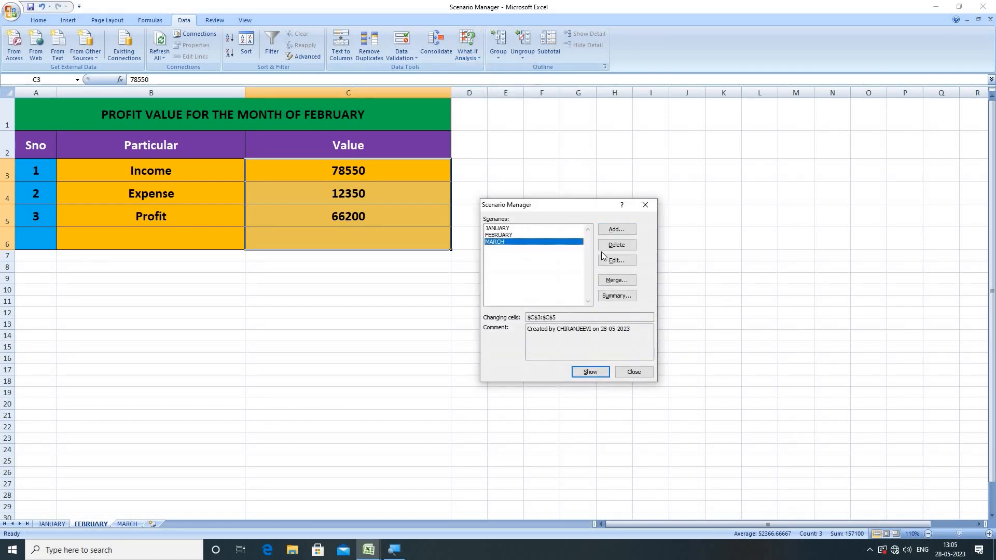
click(504, 230)
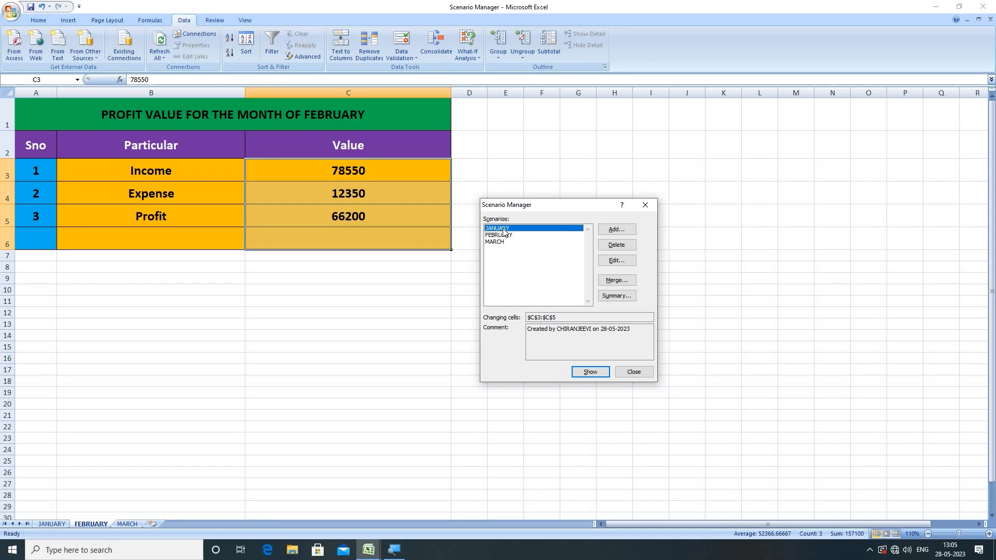
click(592, 373)
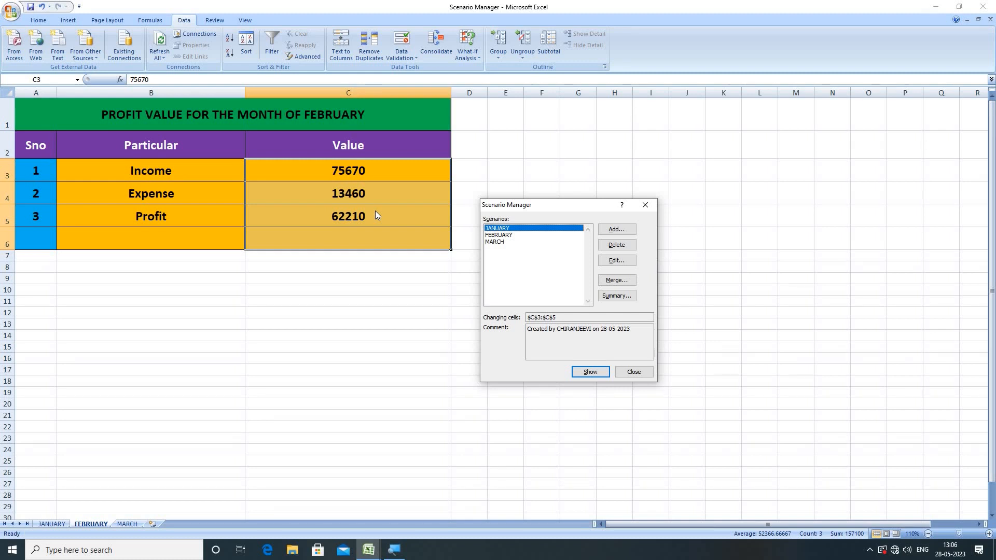
click(501, 235)
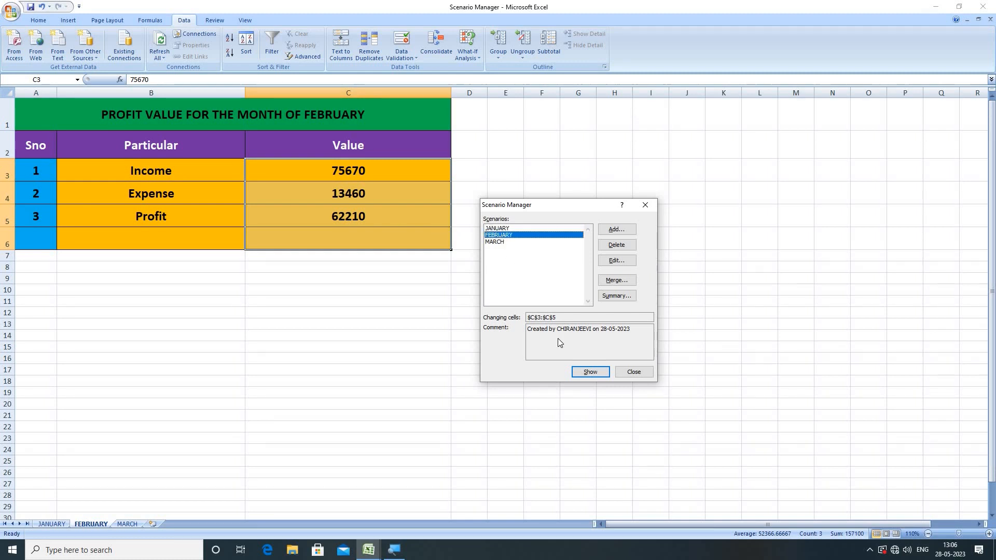
click(584, 372)
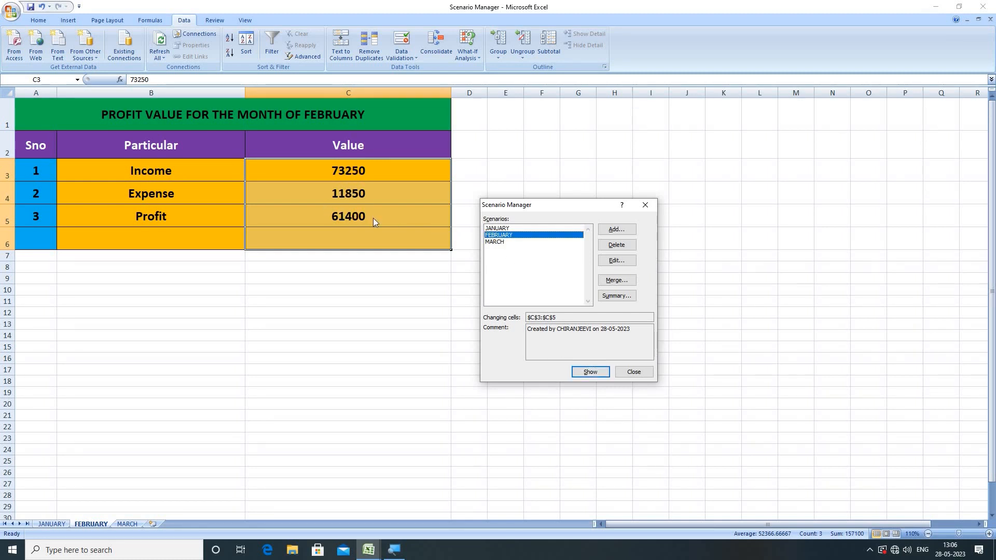
click(497, 242)
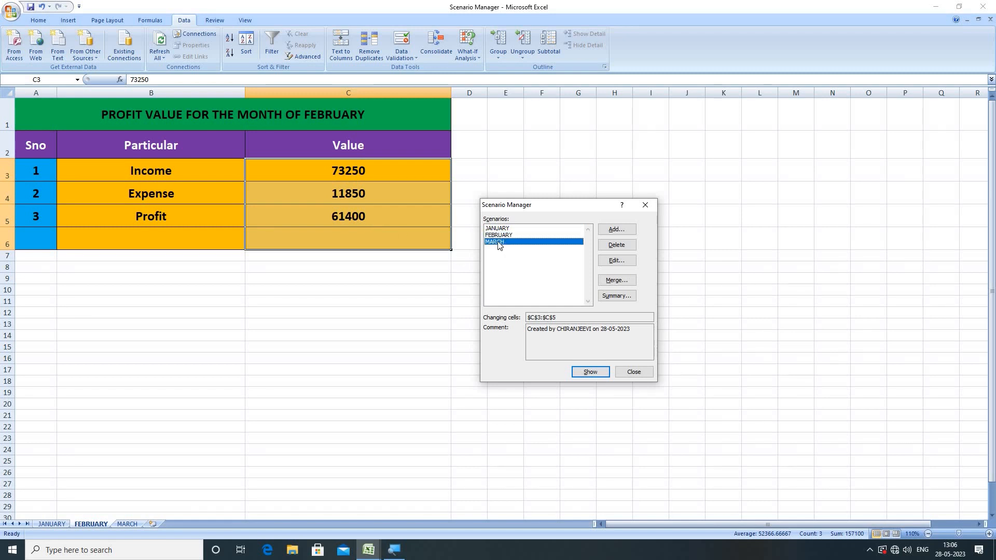
click(571, 369)
click(629, 373)
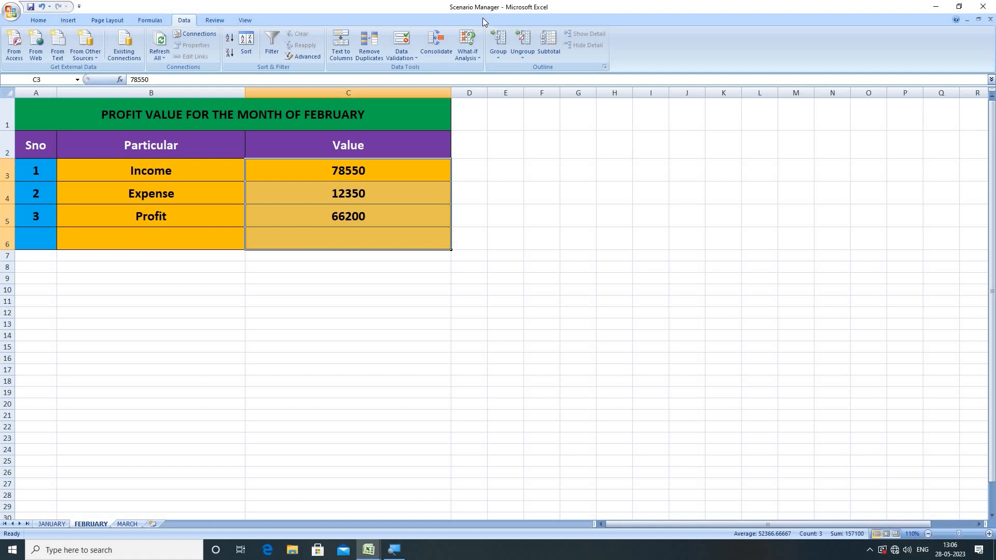
click(466, 54)
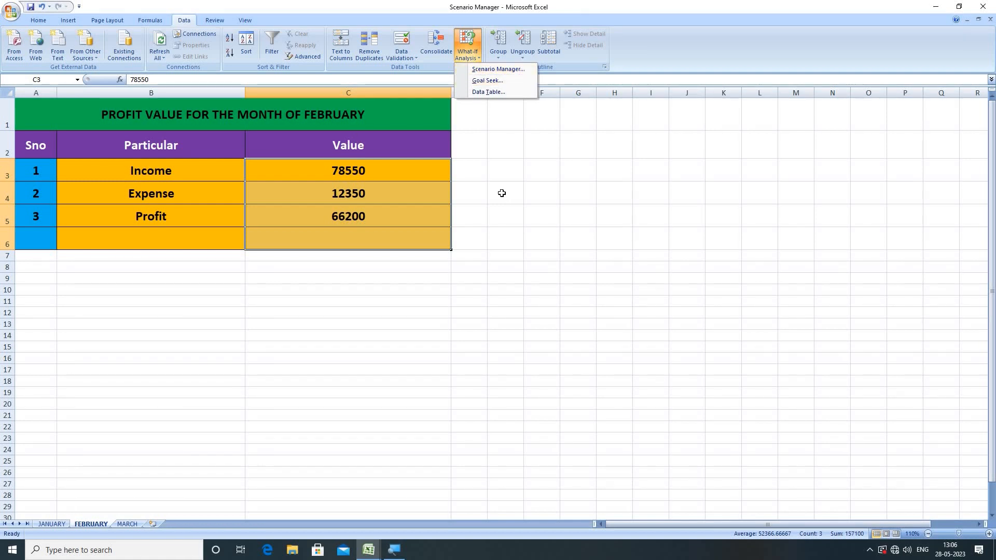
click(454, 271)
click(434, 304)
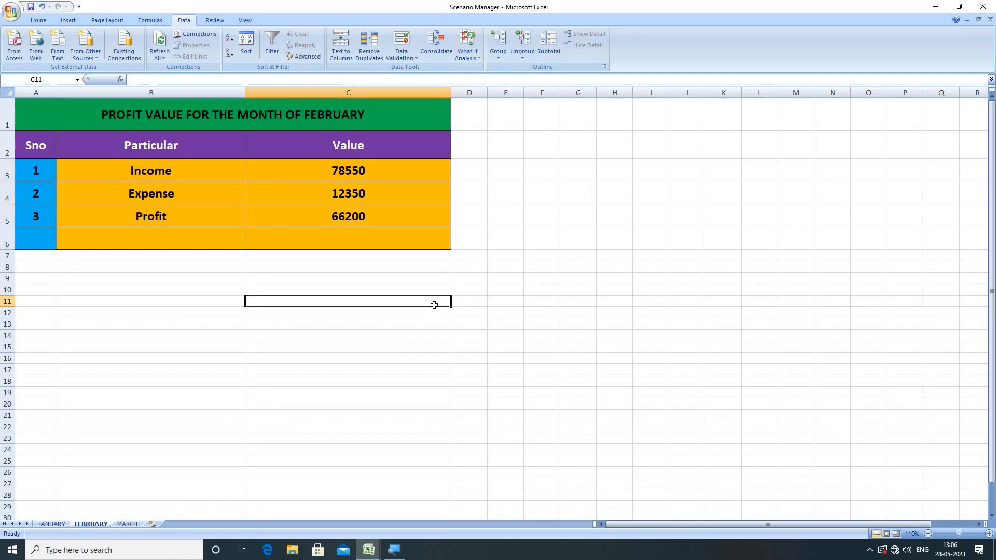